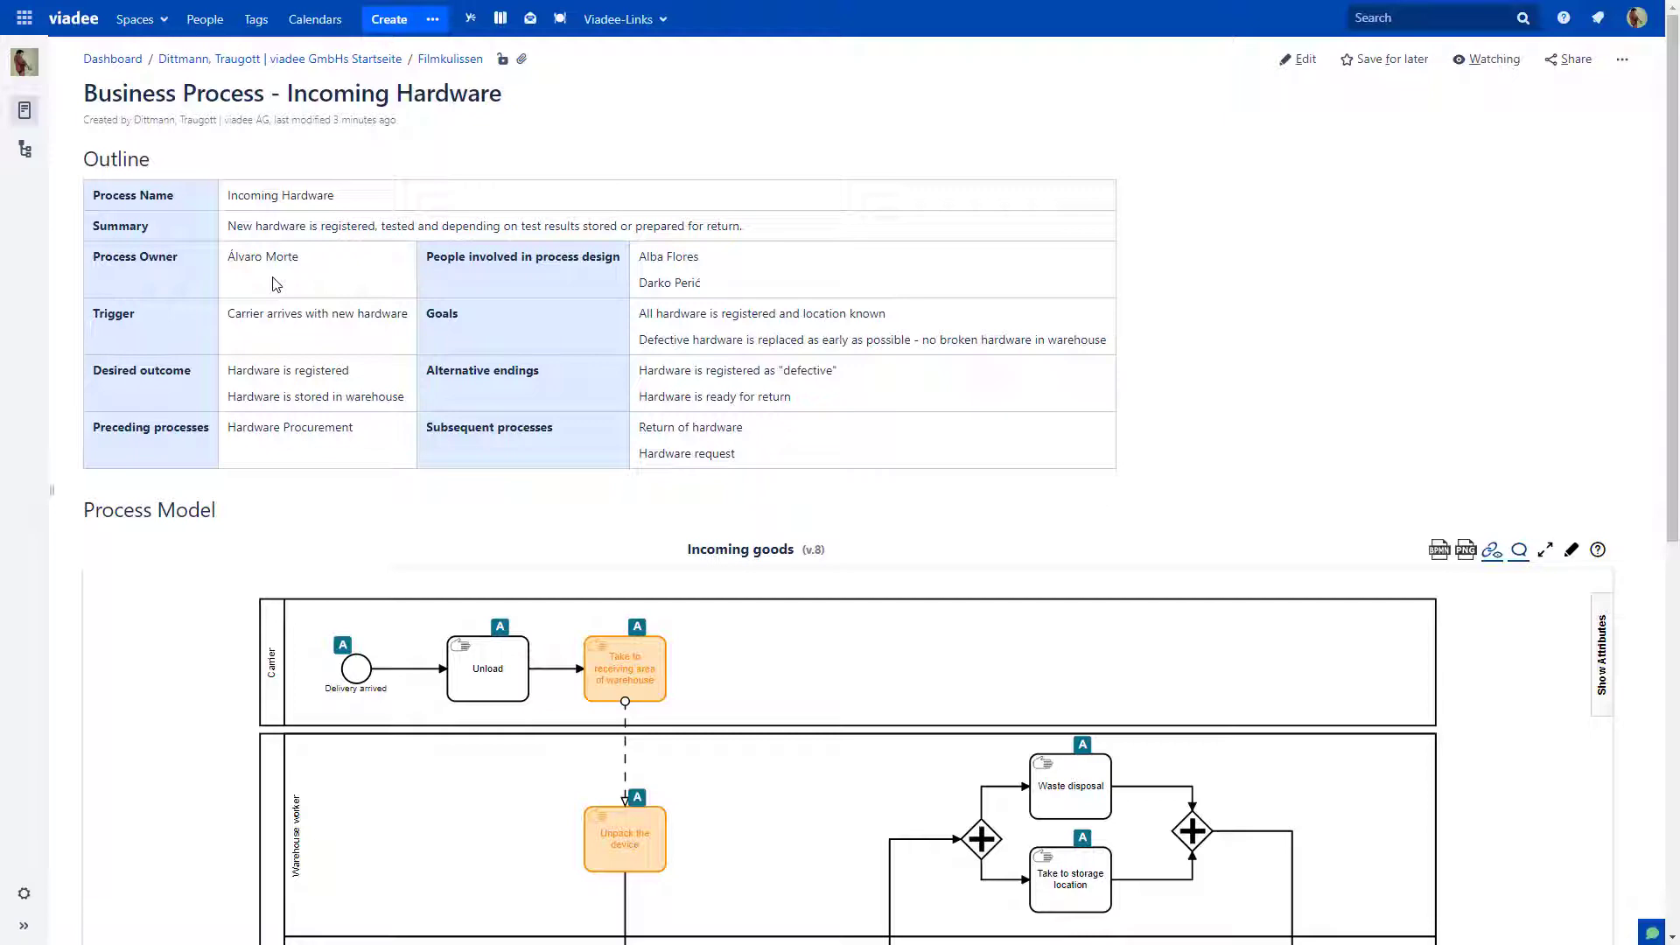
# - Open the Incoming goods diagram full-screen and view the attributes of 'Take to receiving area of warehouse'
pyautogui.scroll(-5, 327, 375)
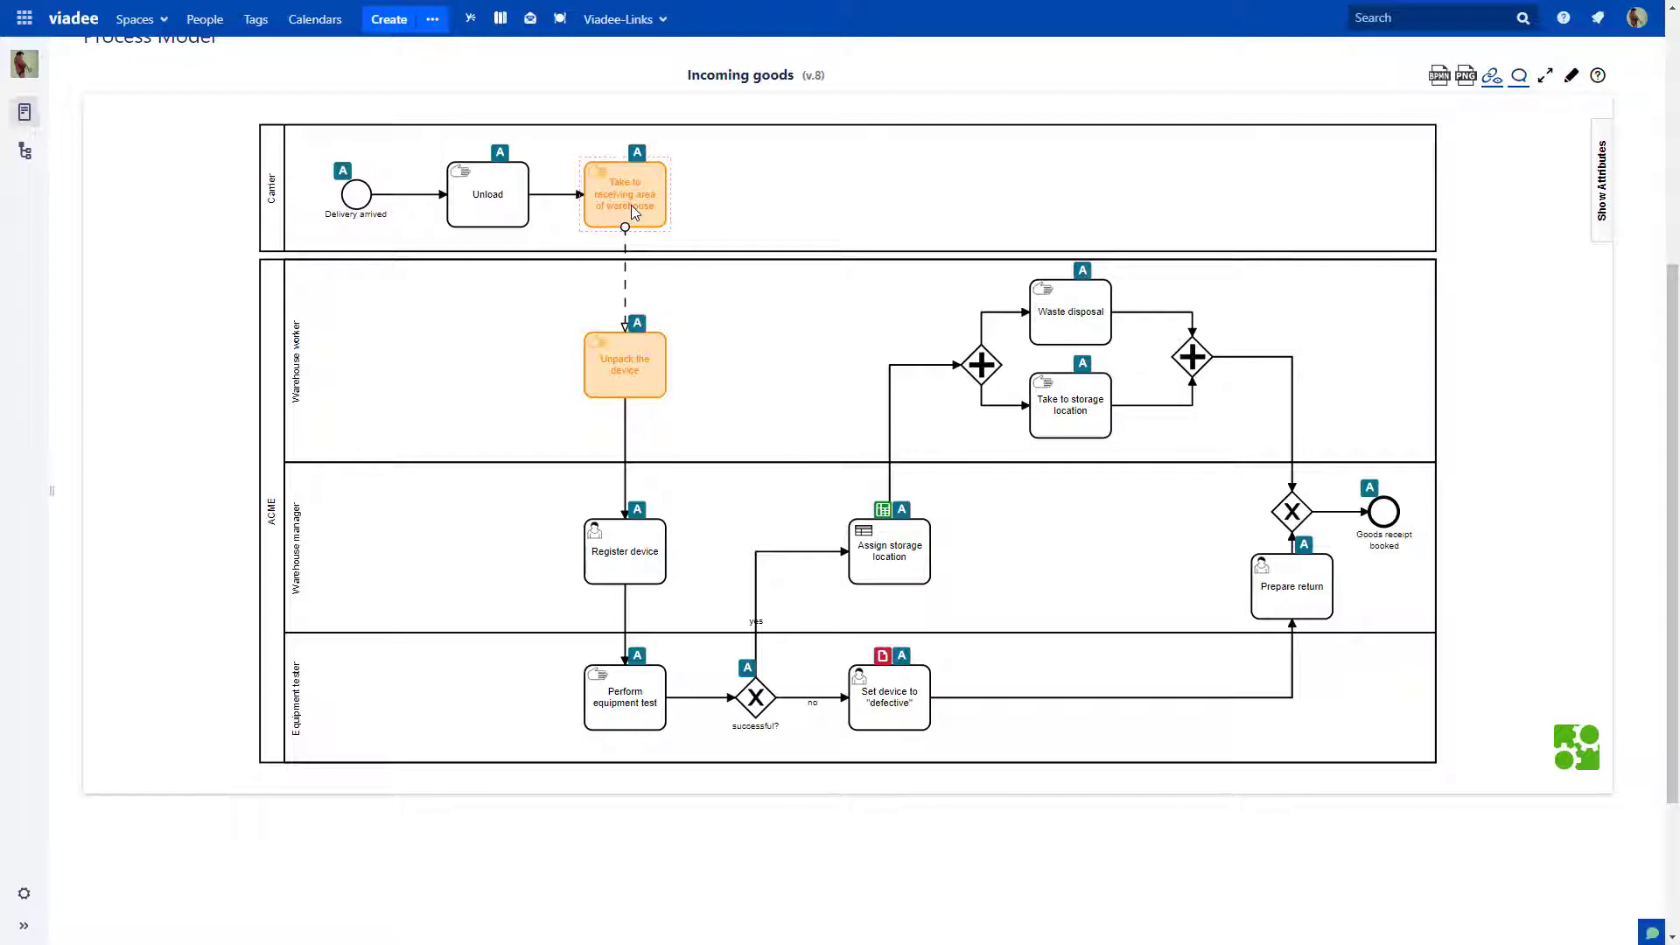
pyautogui.click(1542, 81)
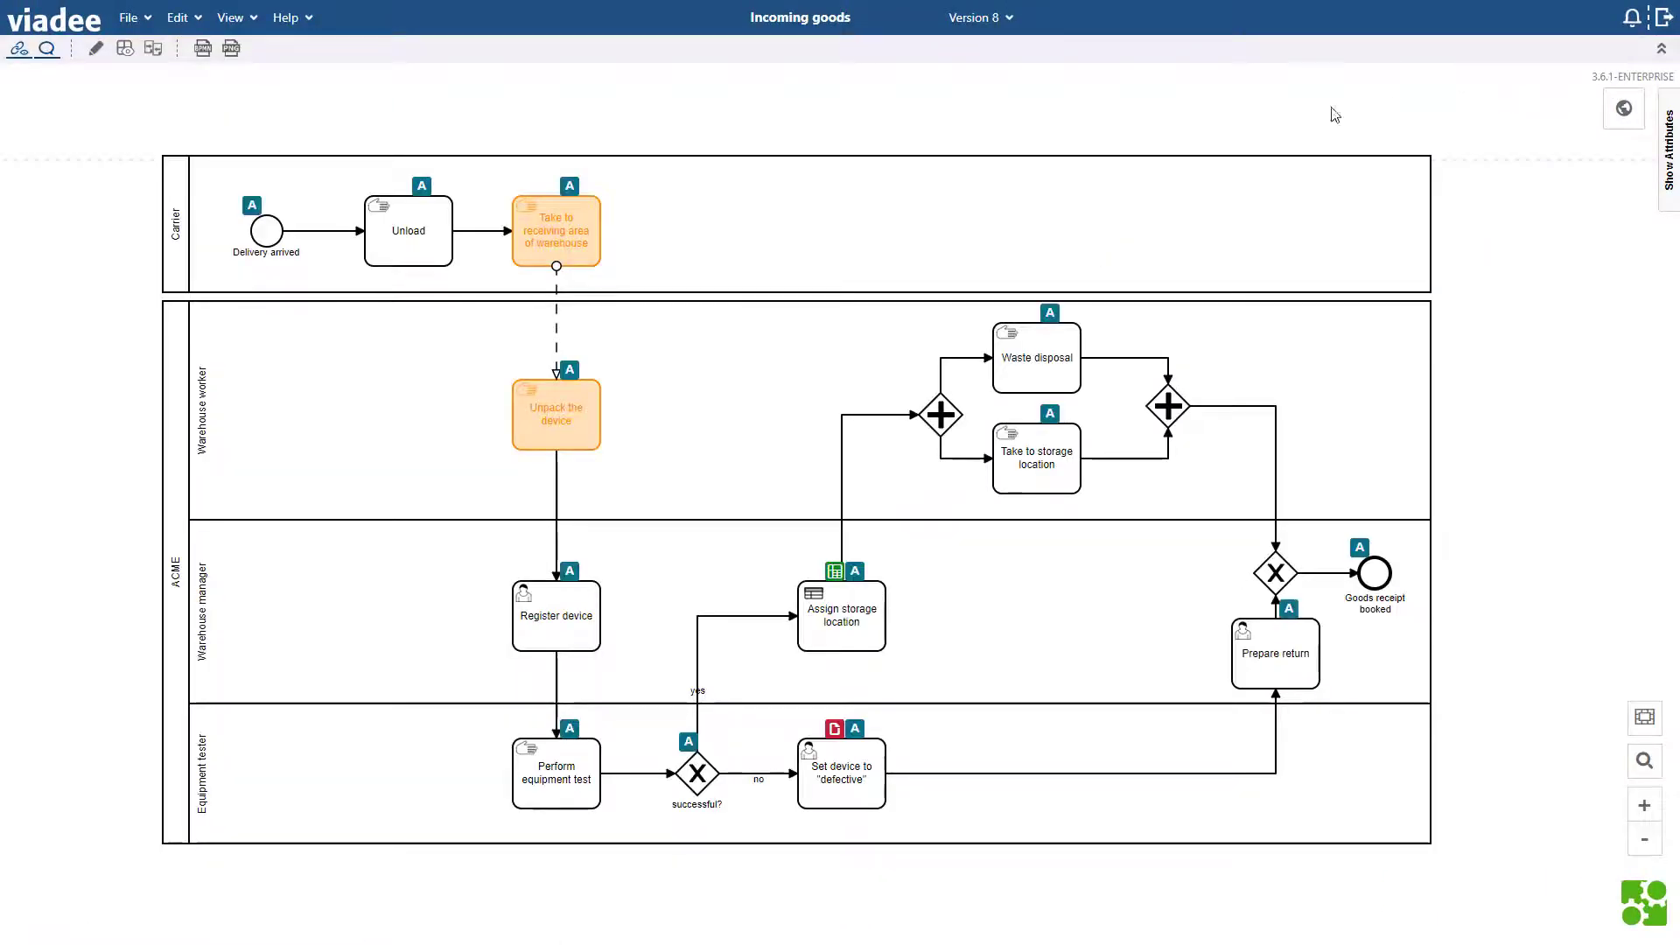
pyautogui.moveTo(569, 187)
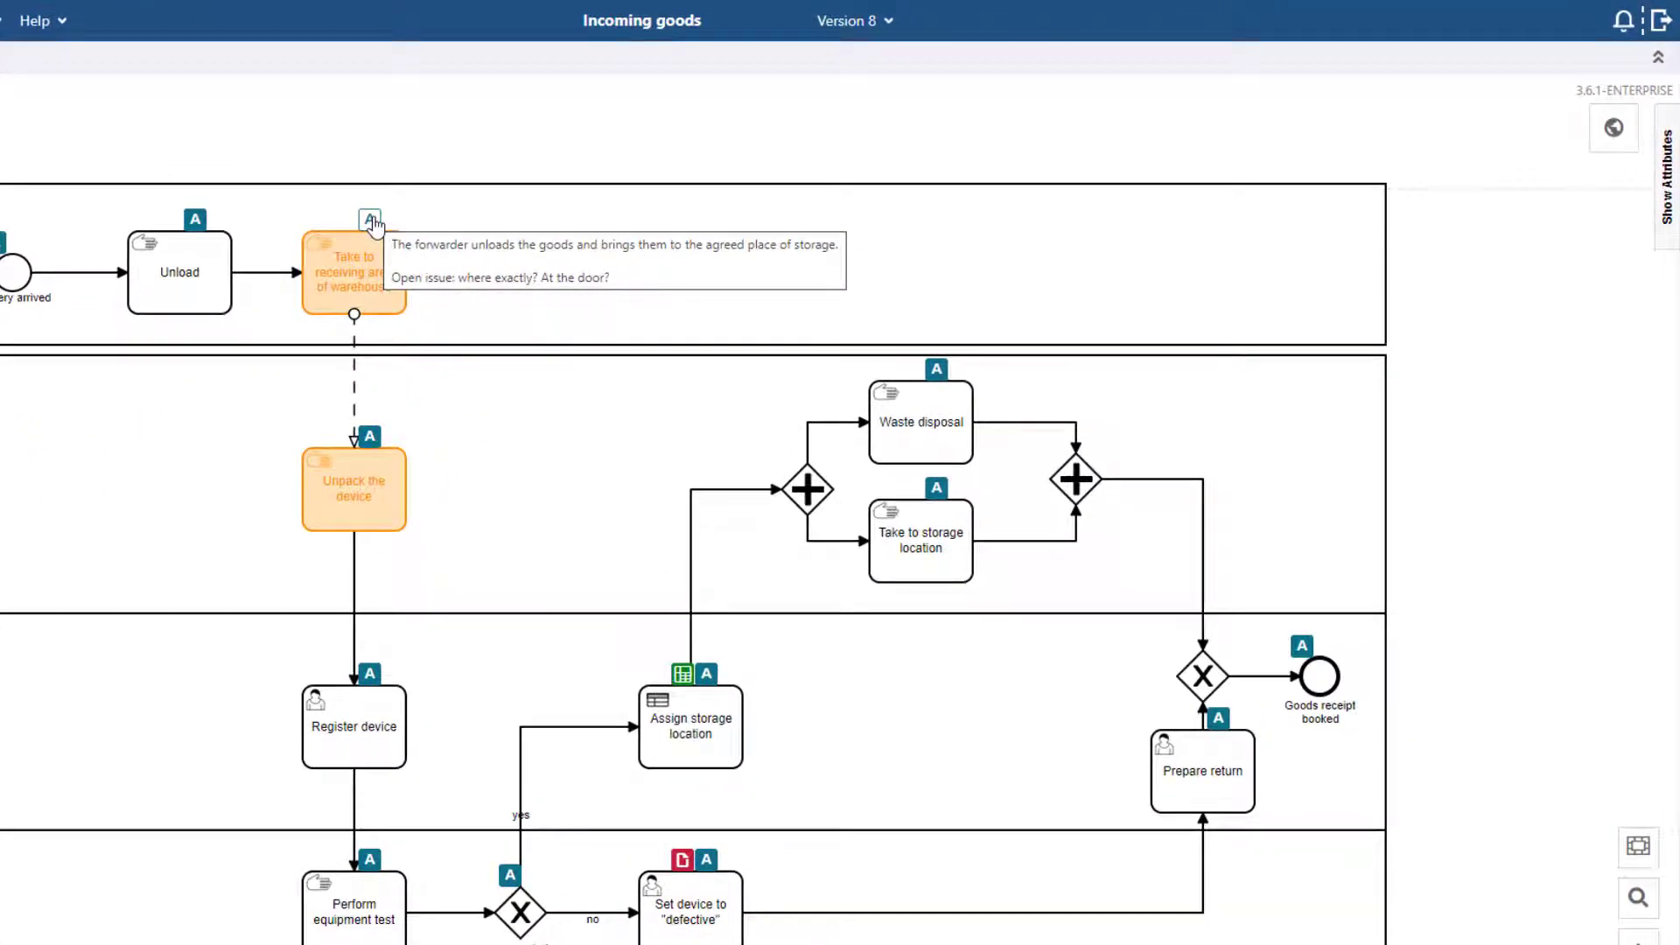
pyautogui.click(372, 222)
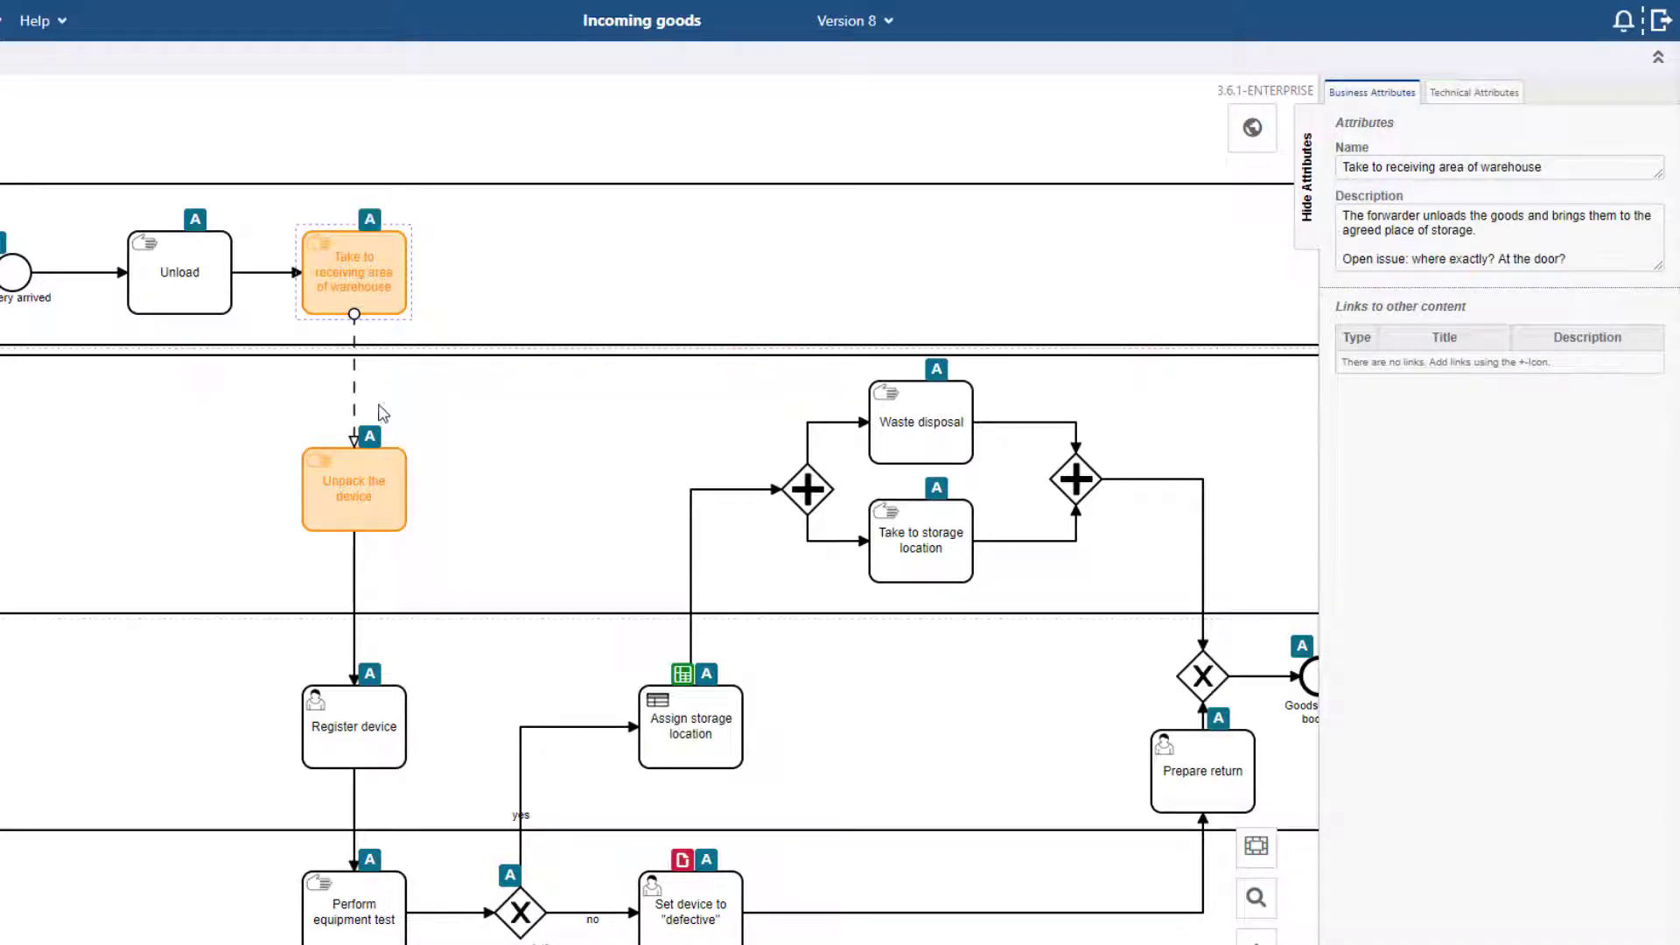
# - Review the descriptions of Unpack the device, Waste disposal, Take to storage location and Assign storage location
pyautogui.click(360, 456)
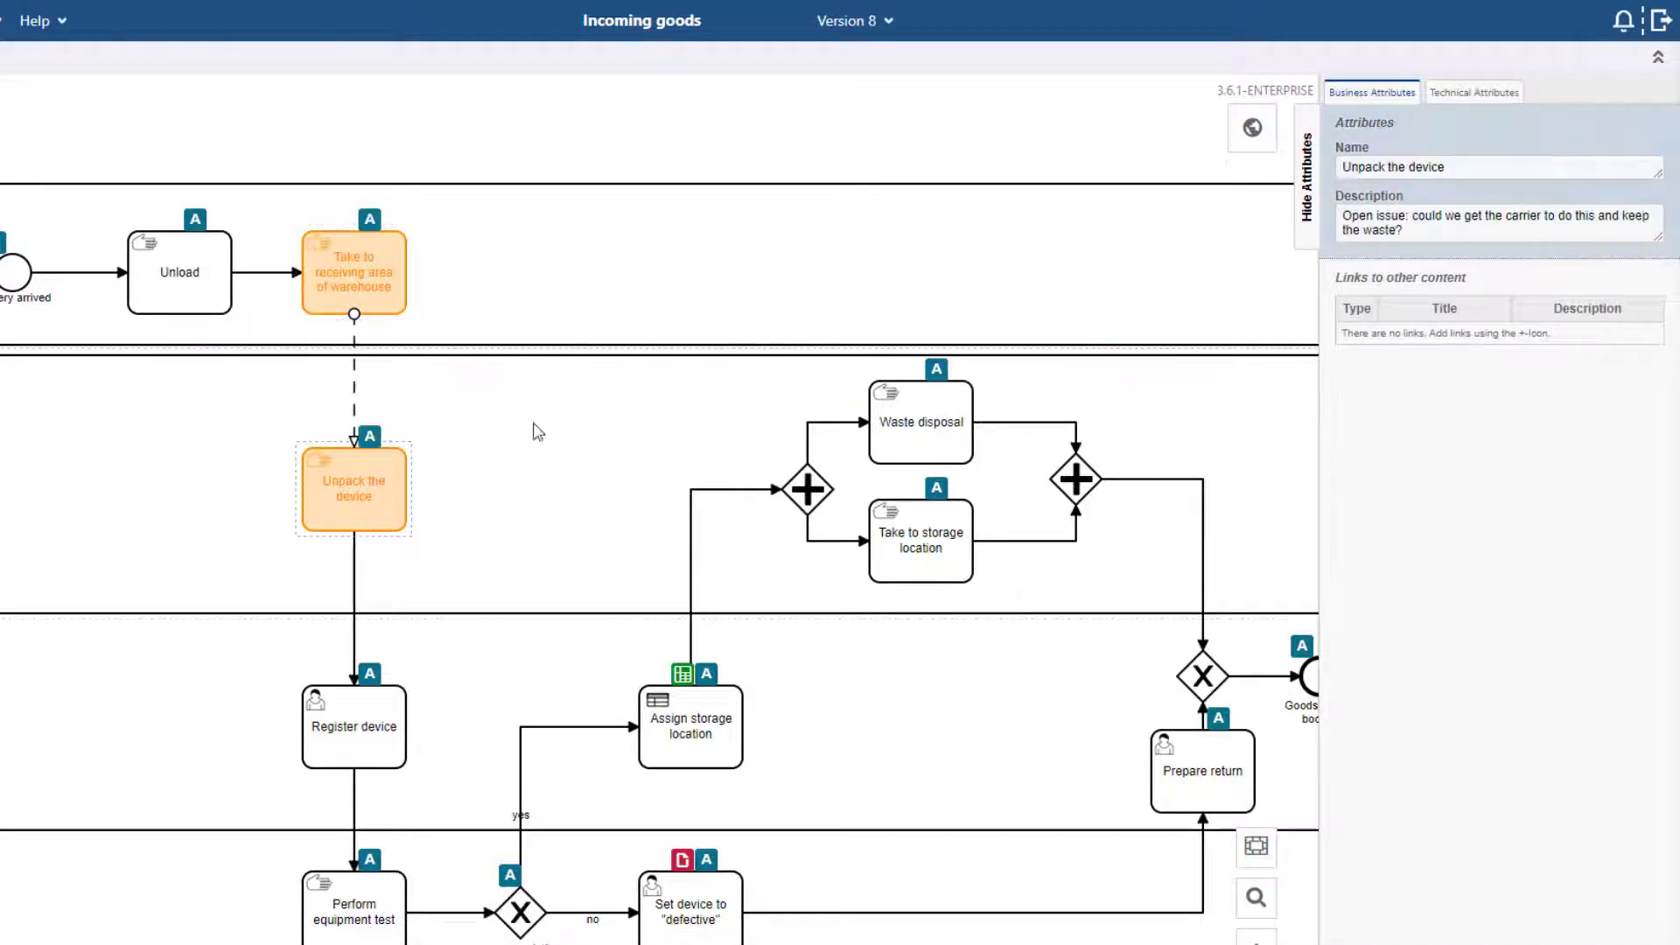
pyautogui.click(935, 378)
pyautogui.click(934, 490)
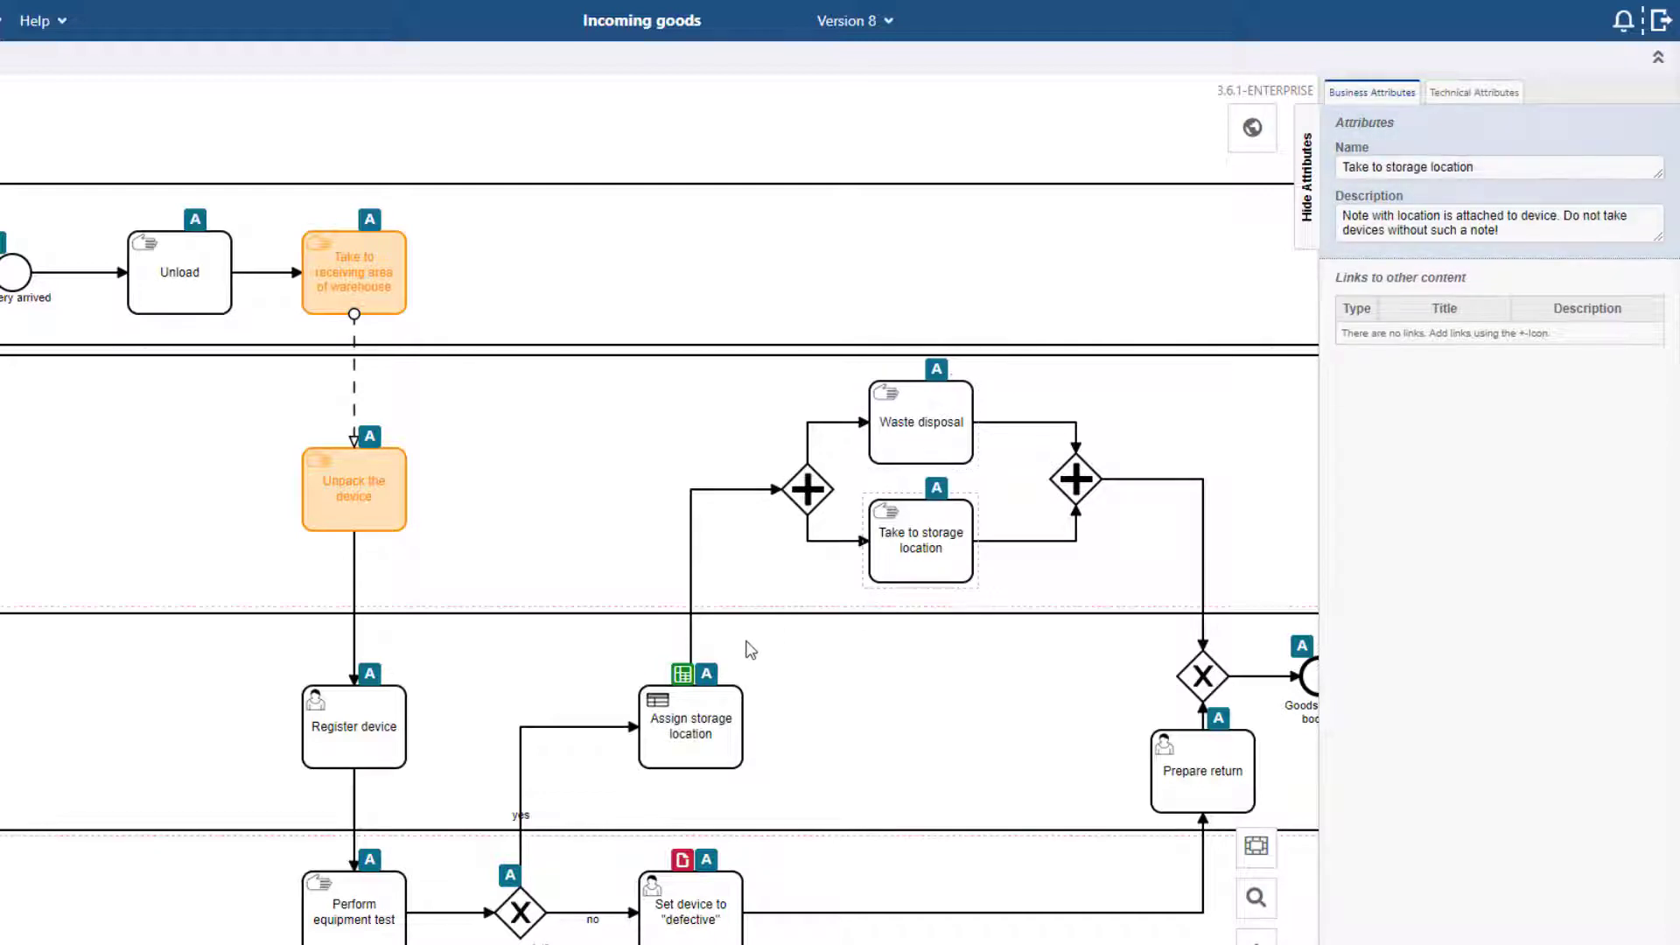
pyautogui.click(710, 679)
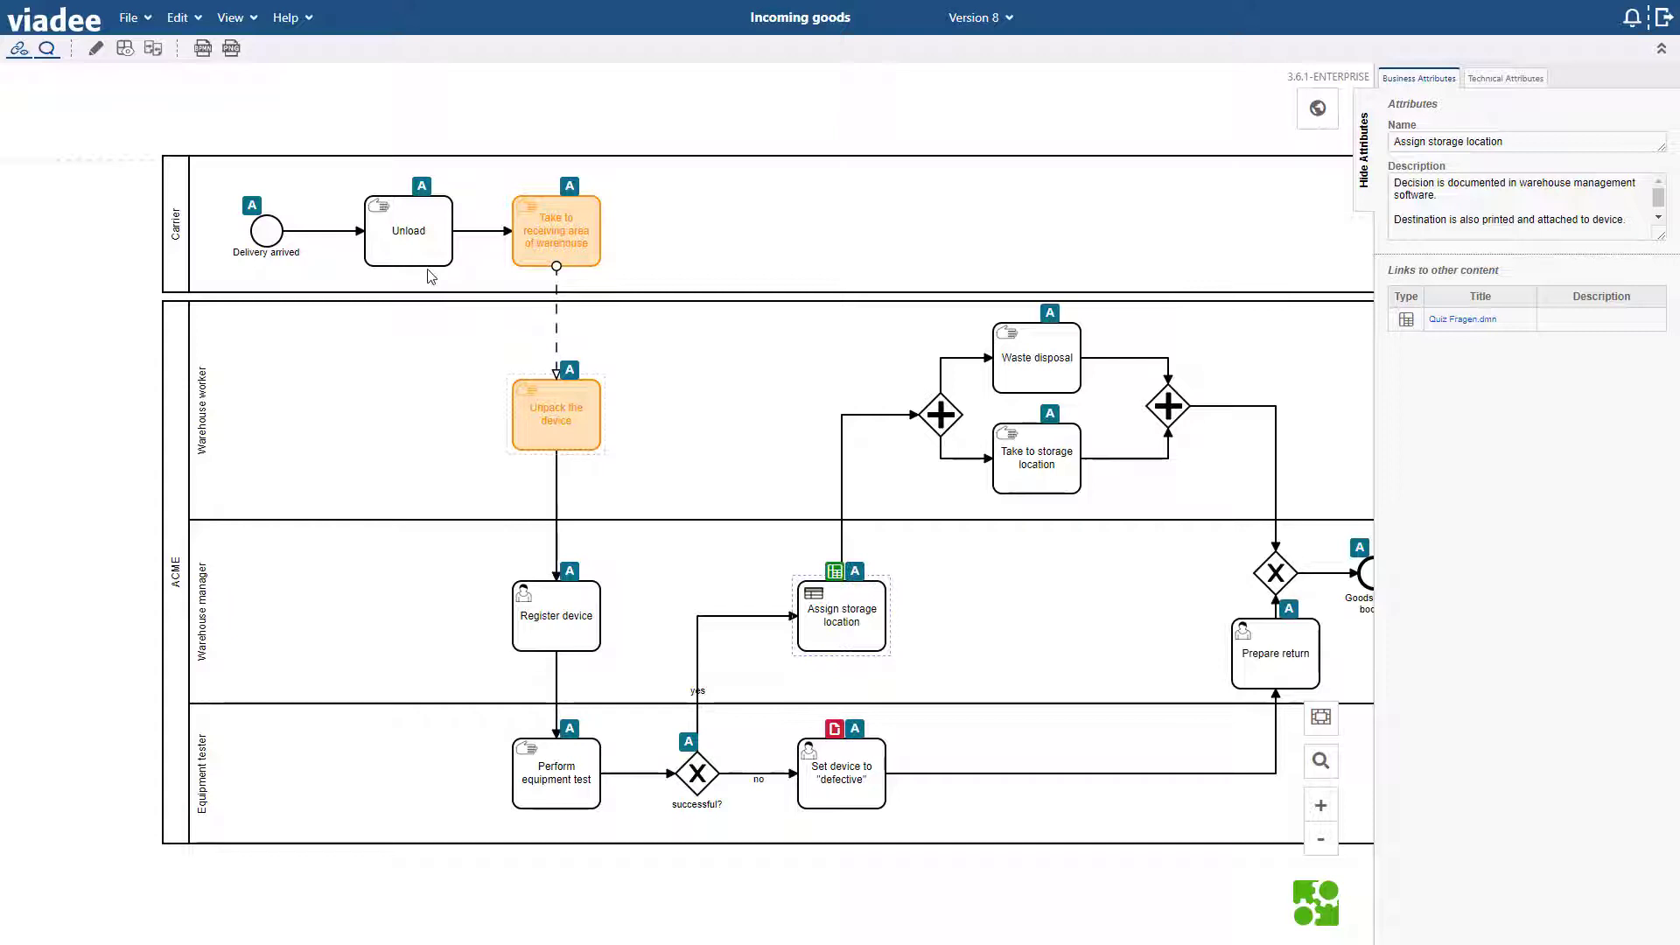
# - Switch to table mode and sort the elements by participant, Carrier rows first
pyautogui.click(125, 49)
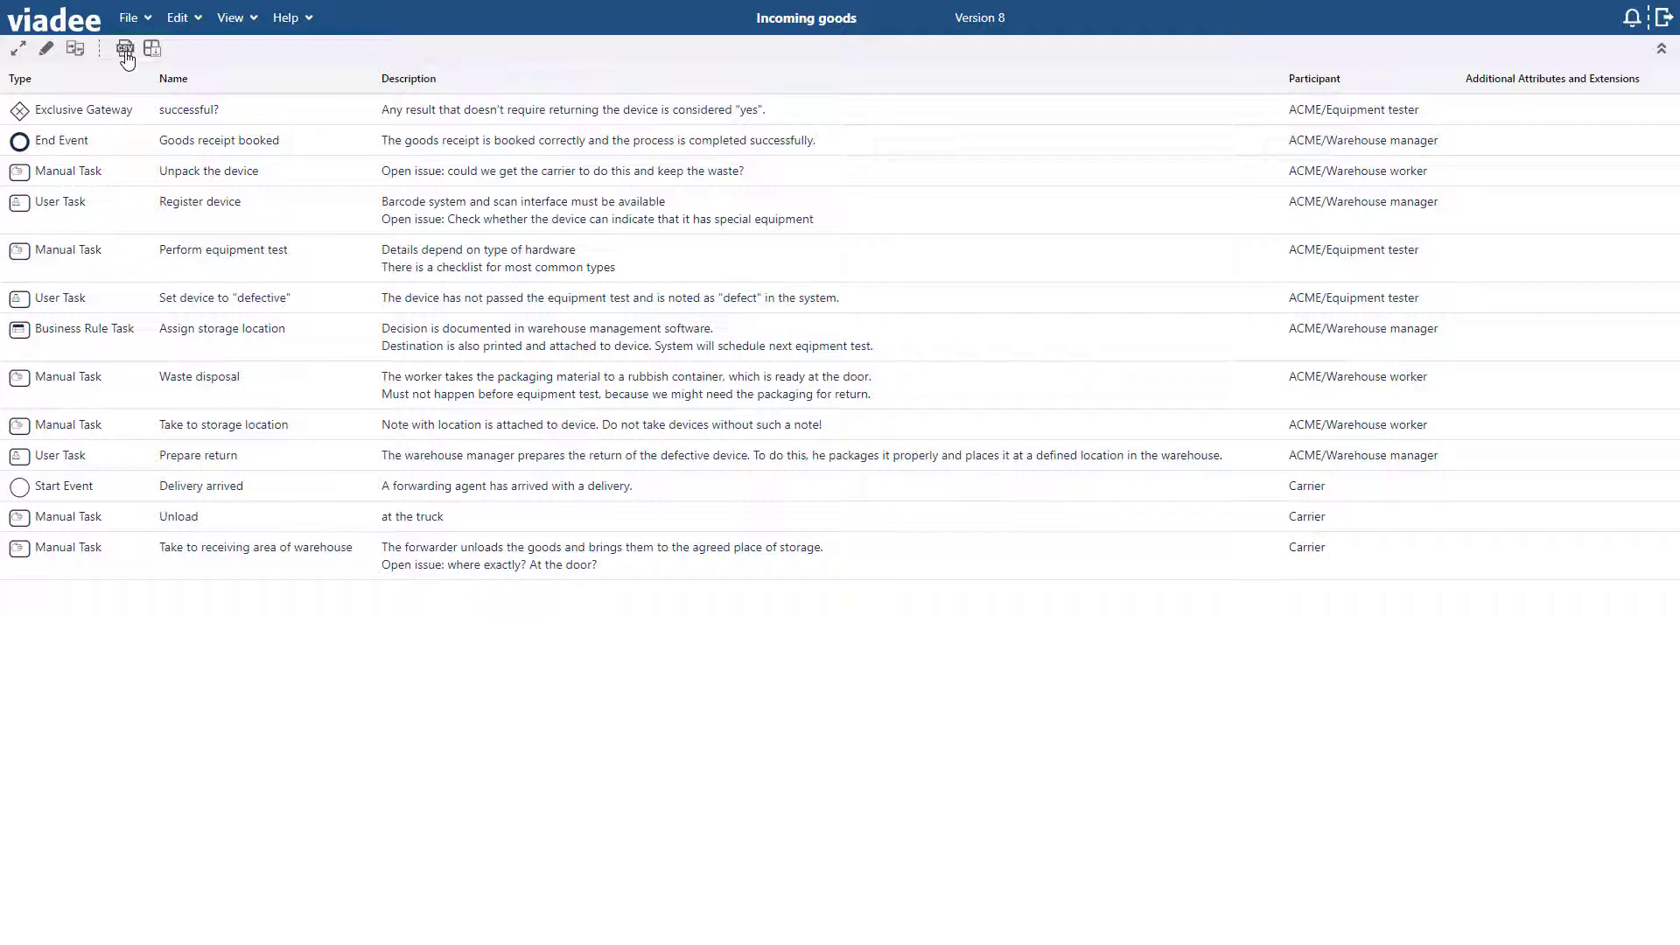
pyautogui.click(1315, 80)
pyautogui.click(1314, 79)
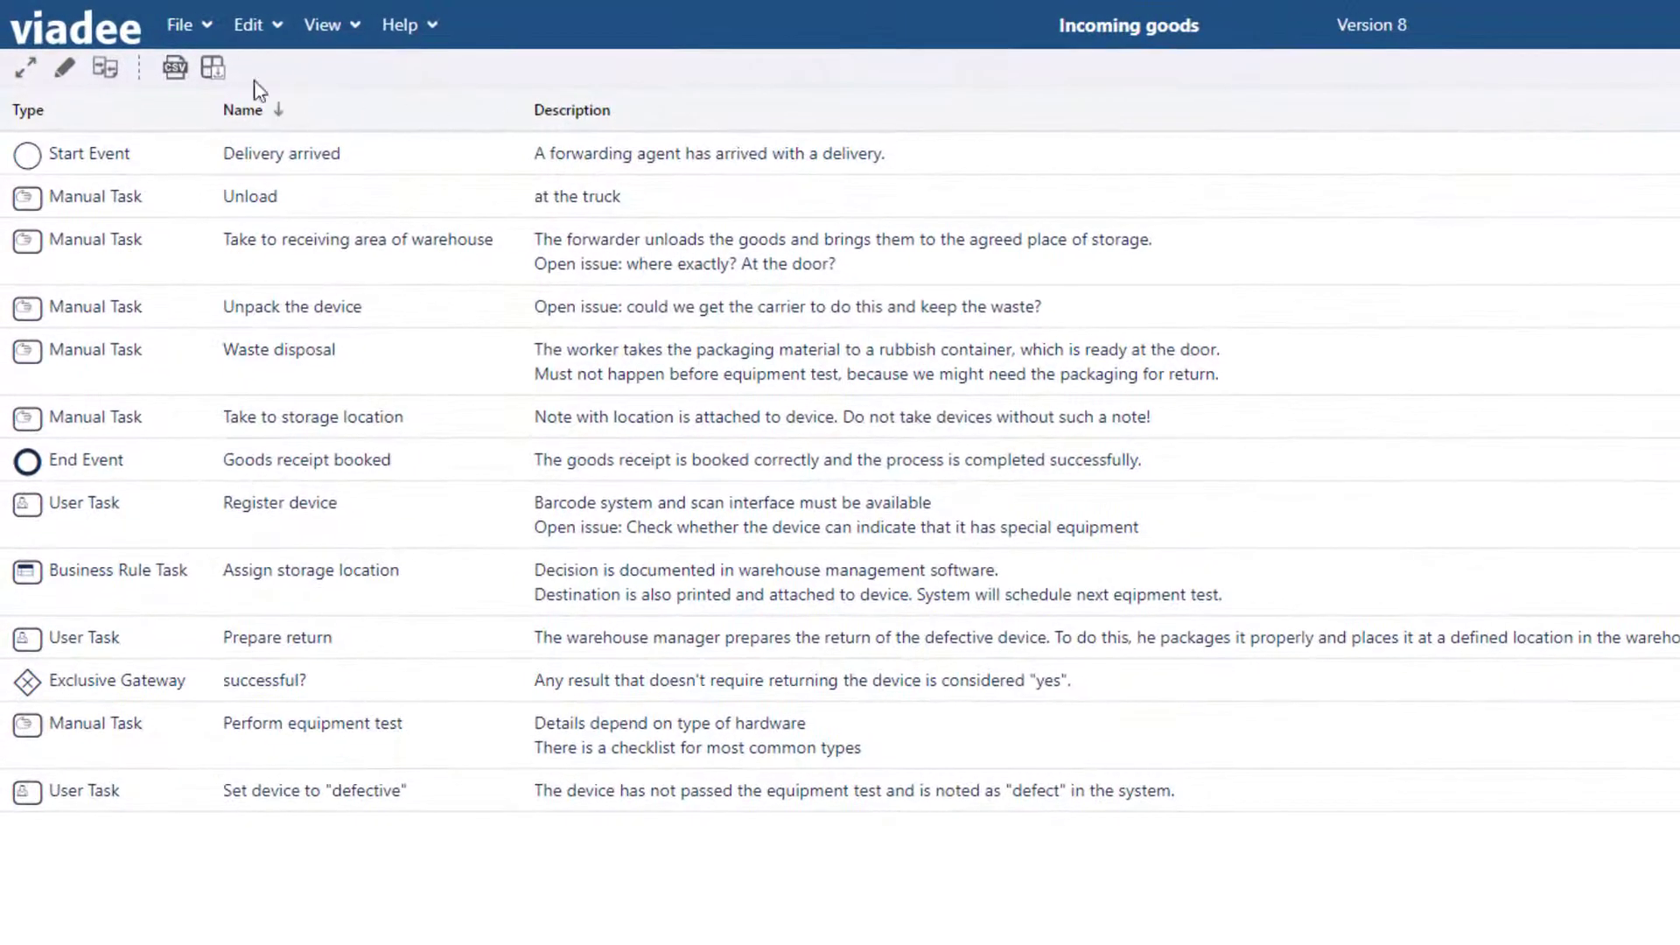
# - Export the element table as a semicolon-separated CSV named Incoming goods_Version_8
pyautogui.click(174, 68)
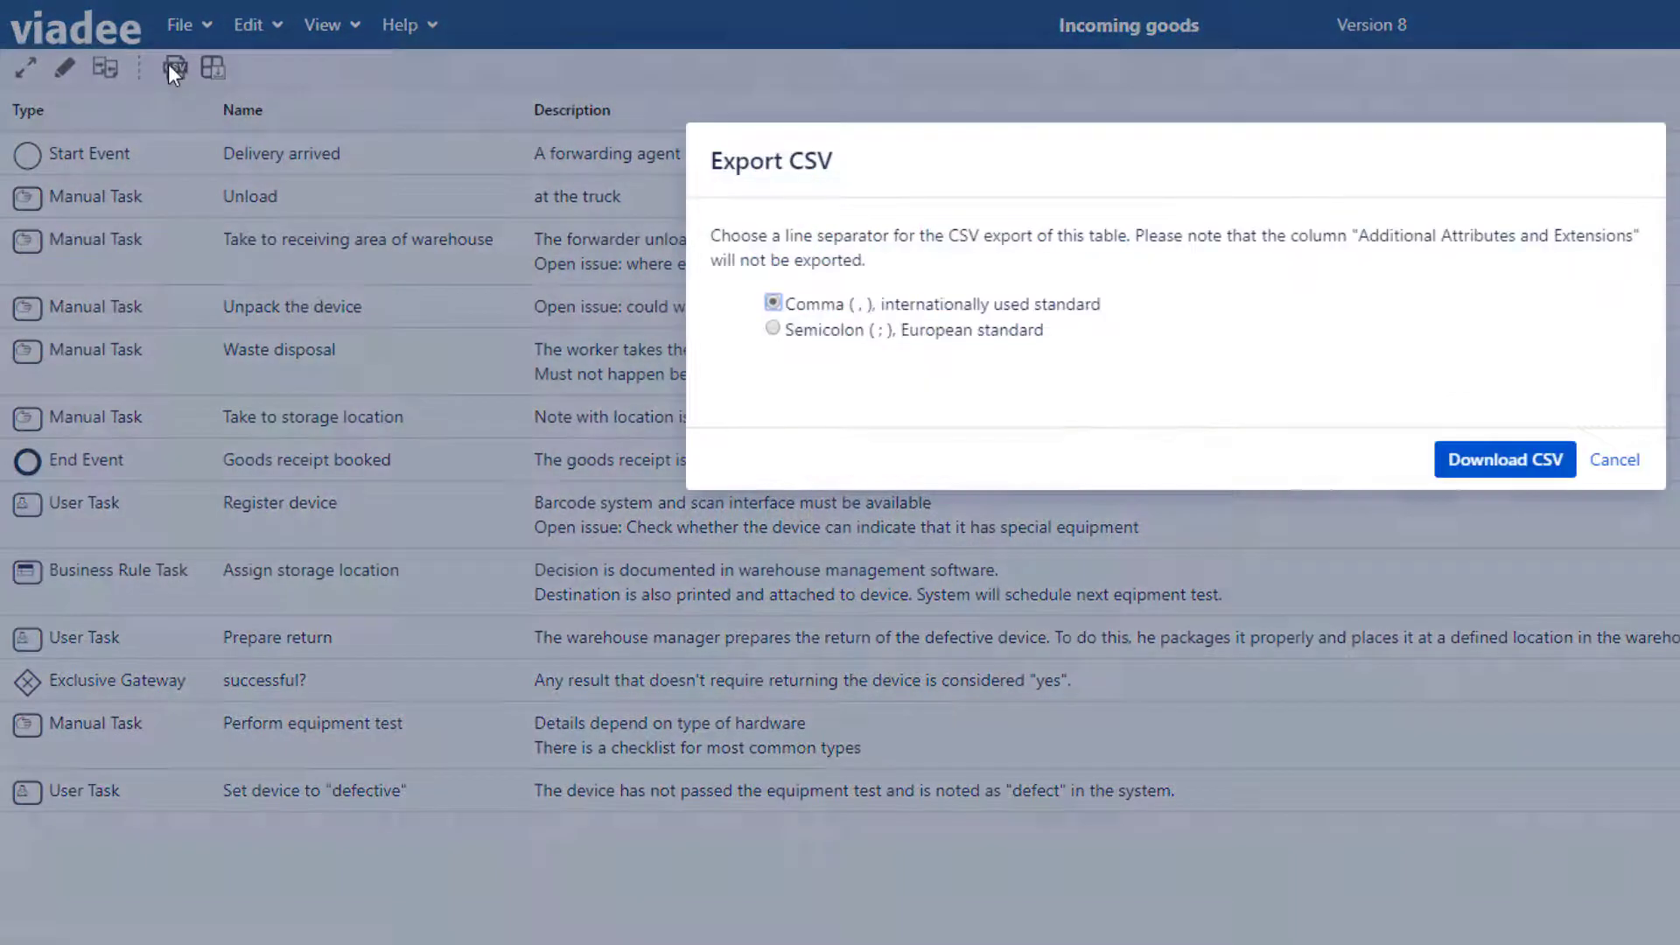
pyautogui.click(774, 330)
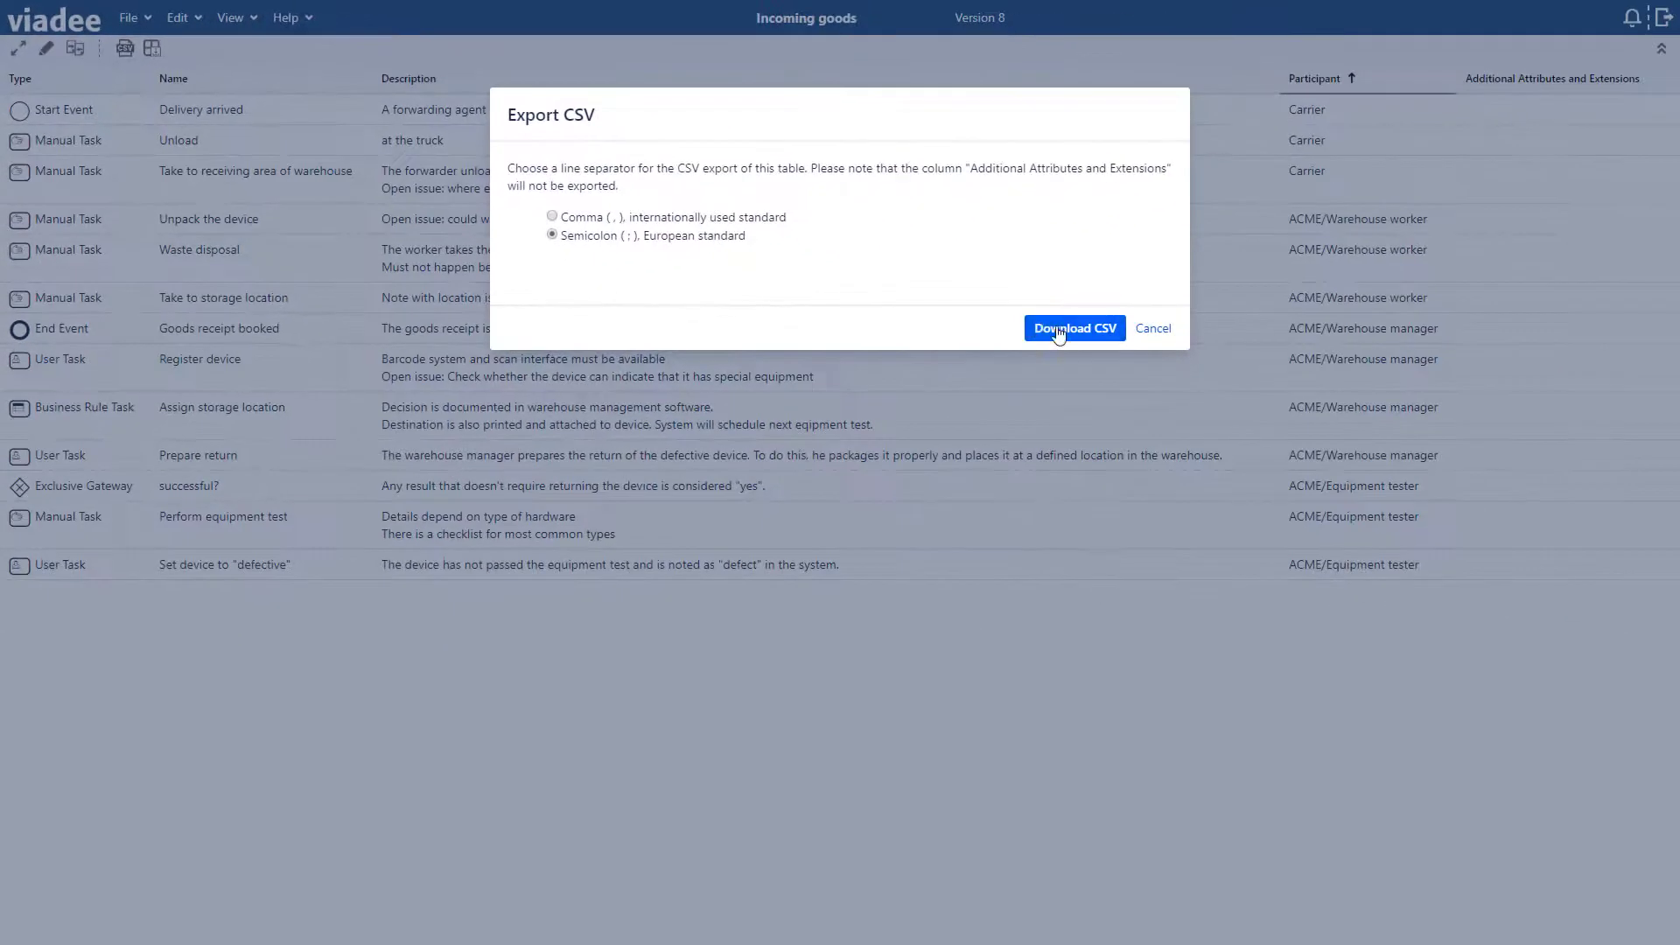
pyautogui.click(1505, 460)
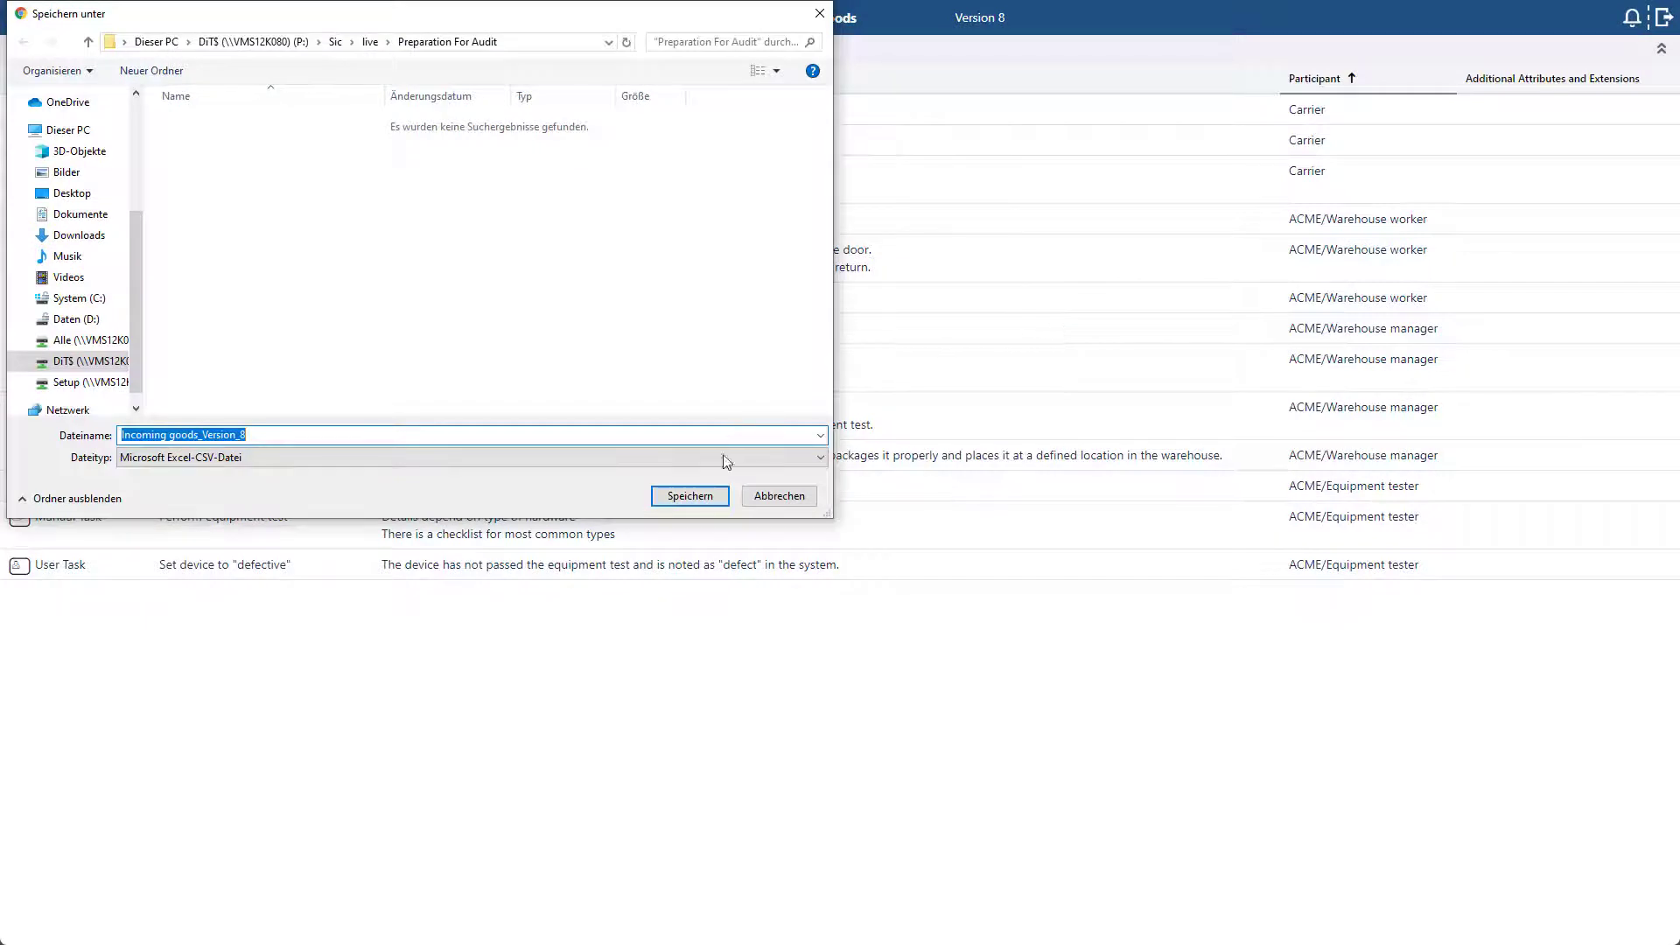
pyautogui.click(699, 498)
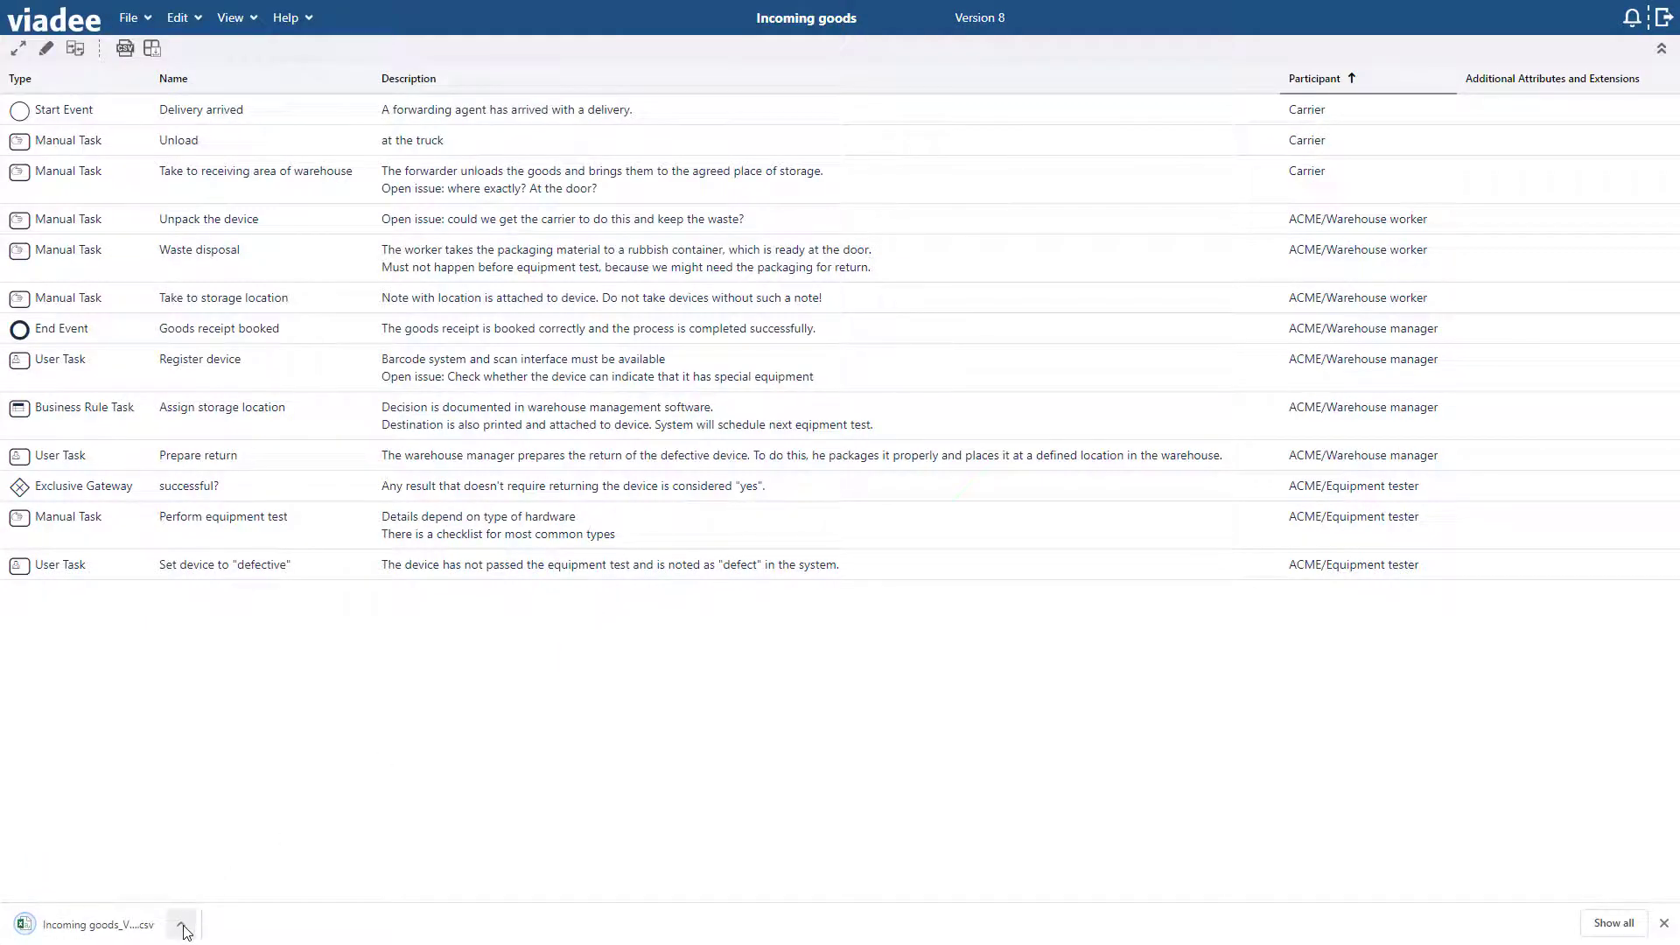
# - Open the downloaded CSV in Excel to check the 13 elements, then close Excel
pyautogui.click(184, 924)
pyautogui.click(248, 816)
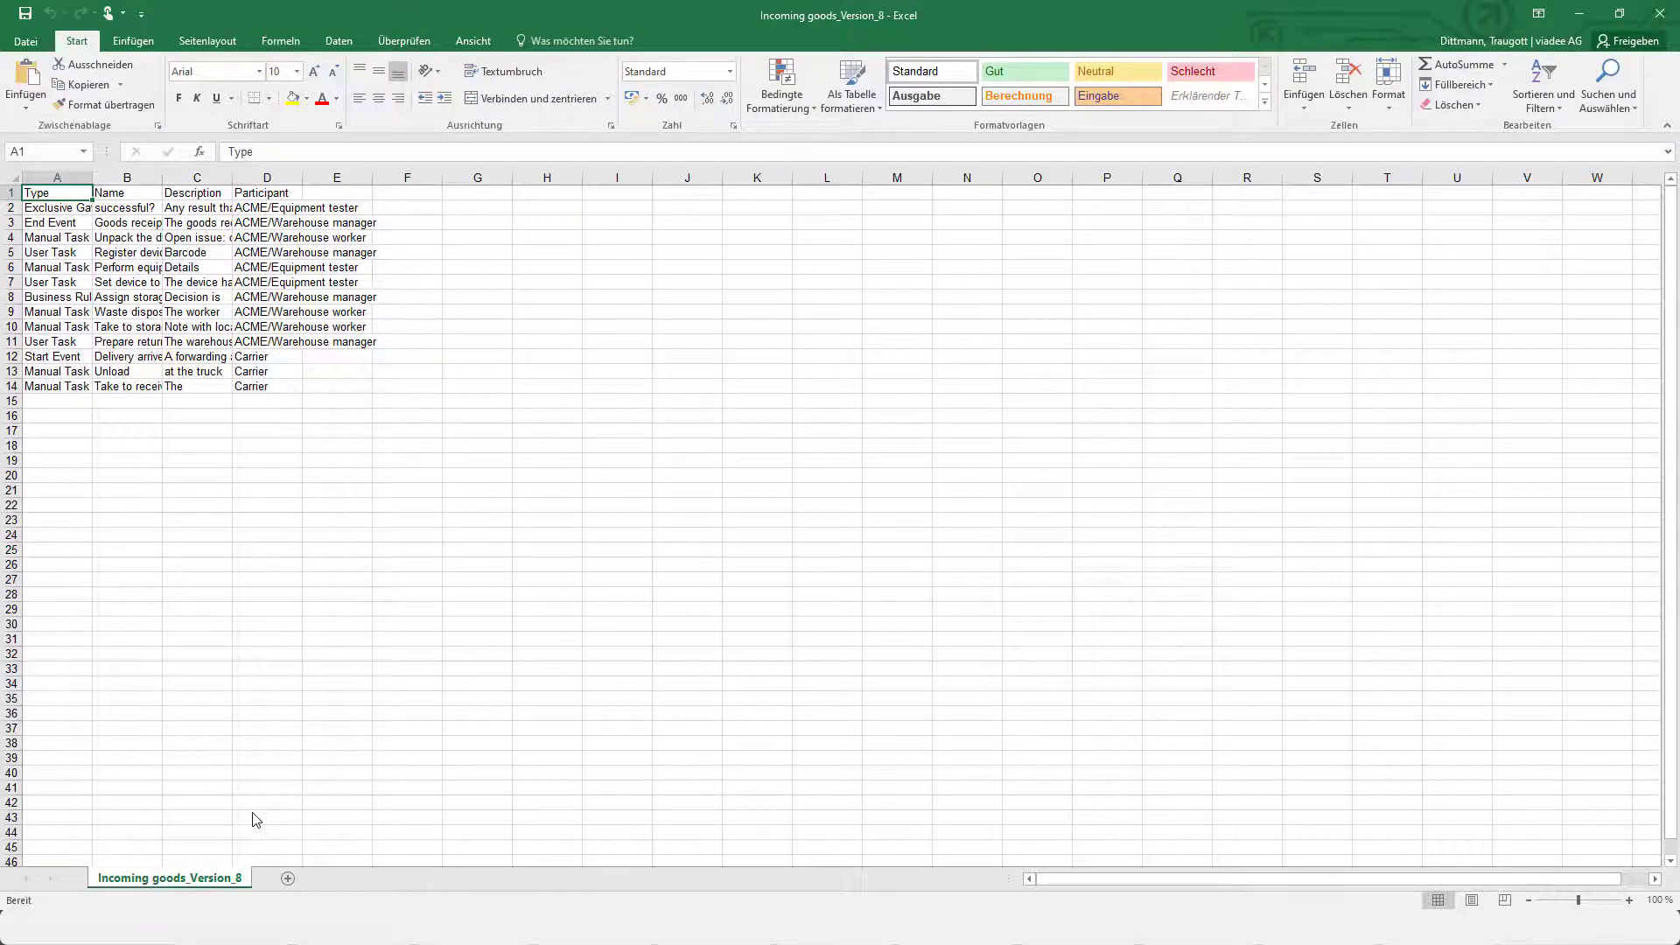
pyautogui.click(1660, 23)
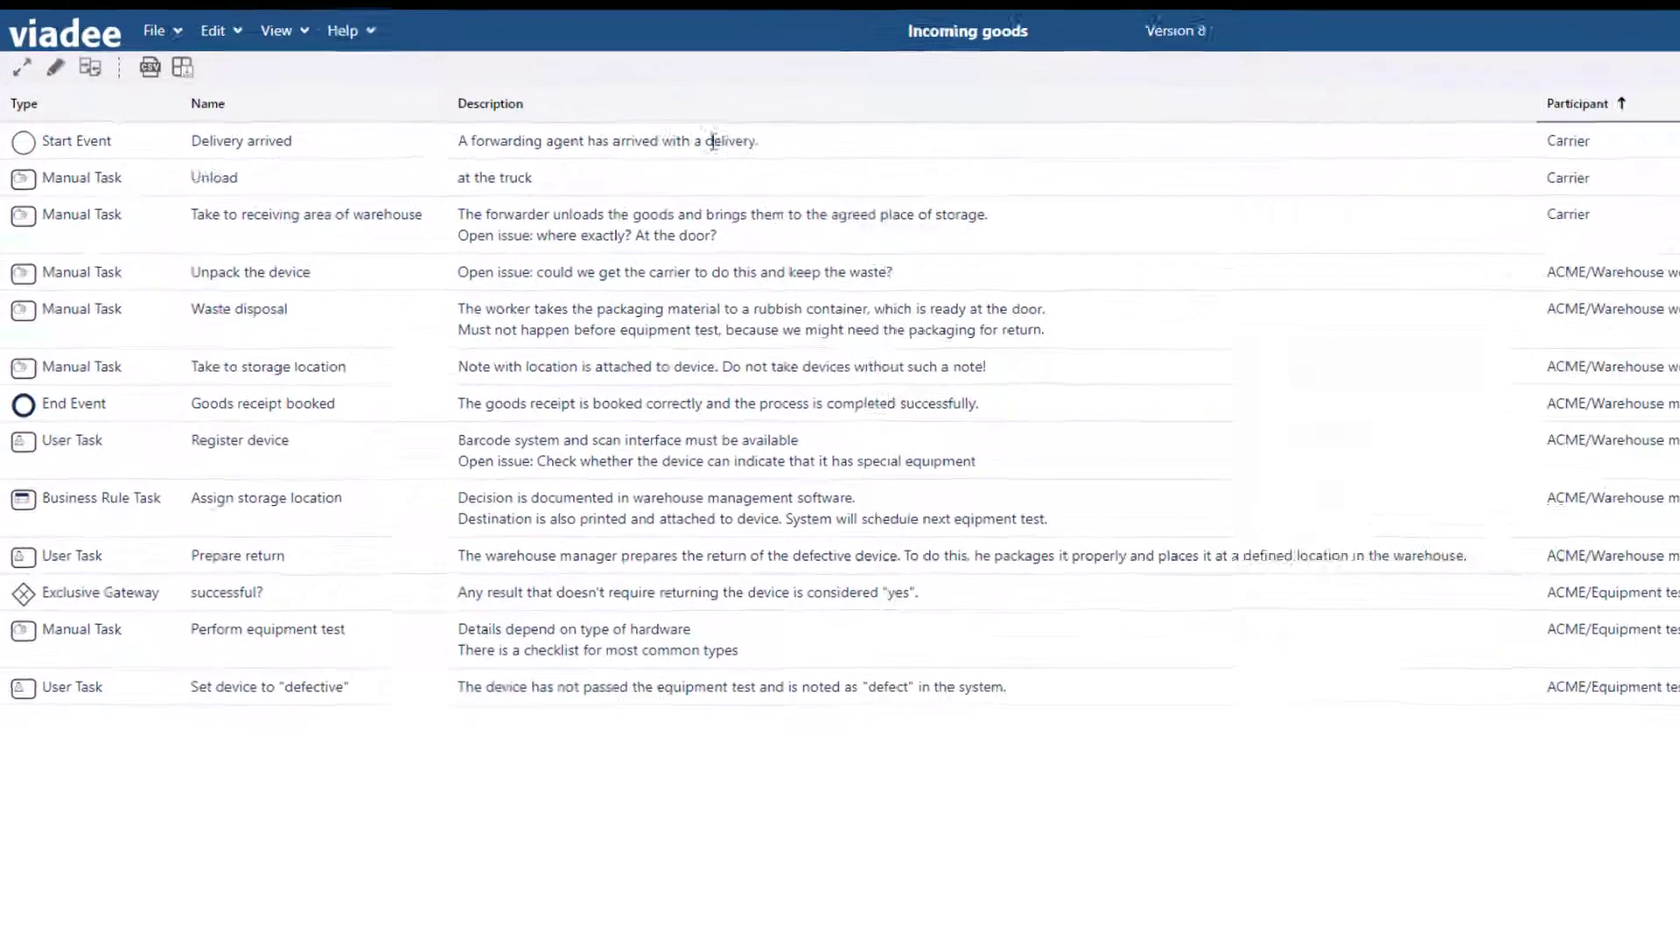
# - Export the element table onto the Business Process Confluence page below the diagram
pyautogui.click(214, 87)
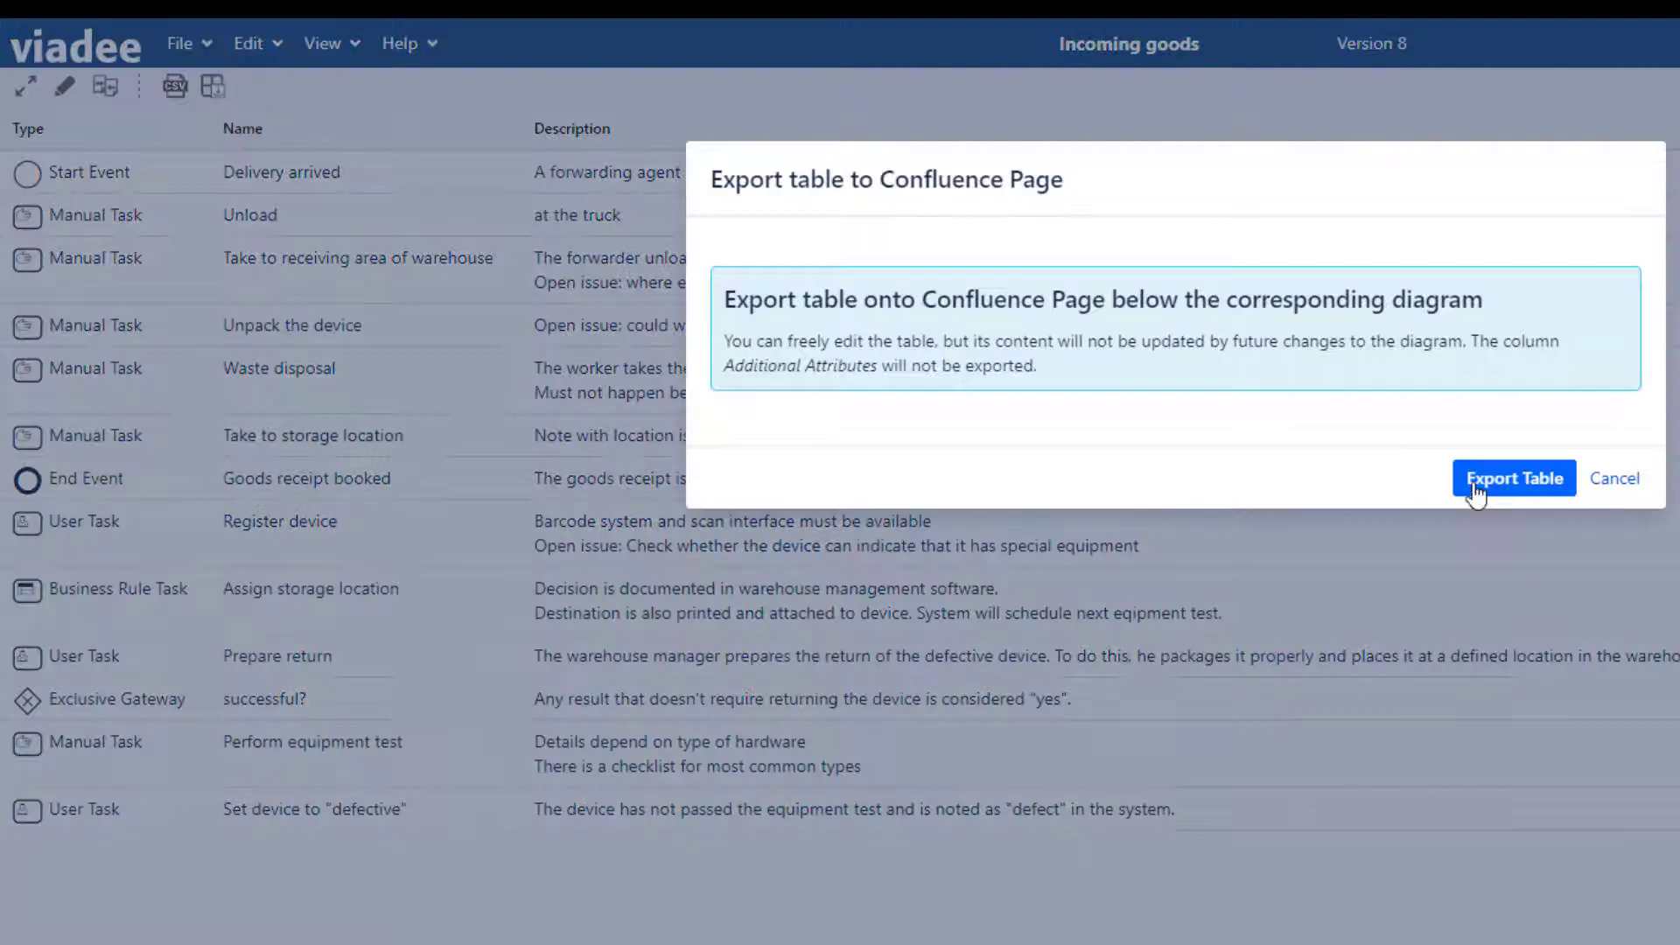
pyautogui.click(1522, 495)
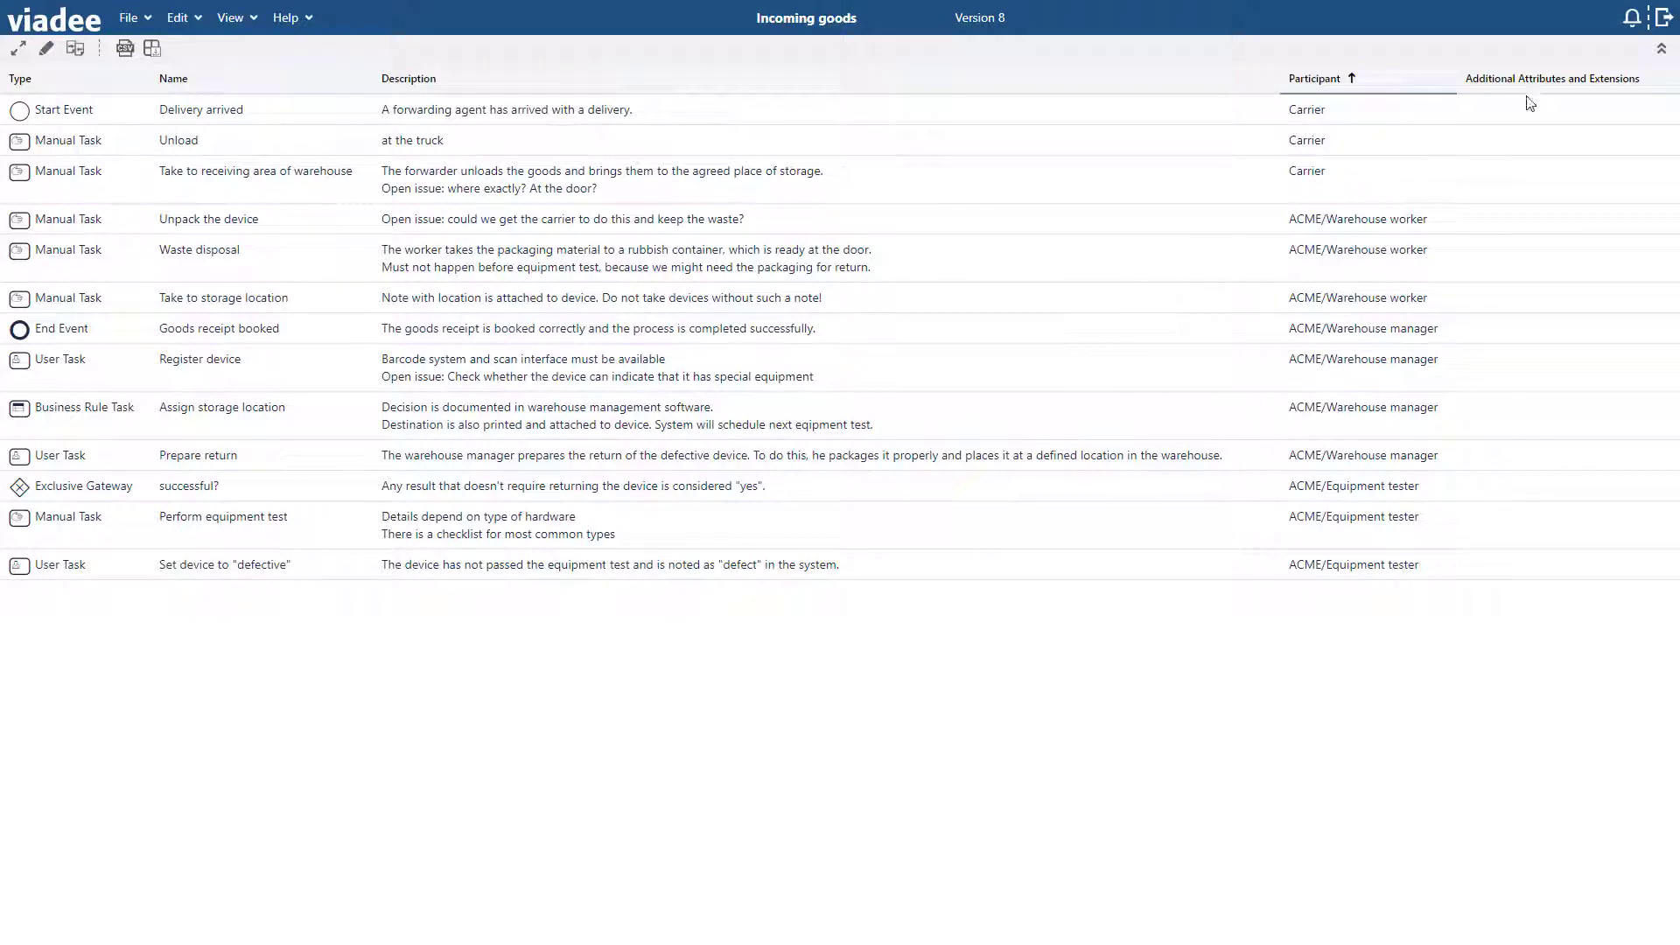
pyautogui.click(1656, 27)
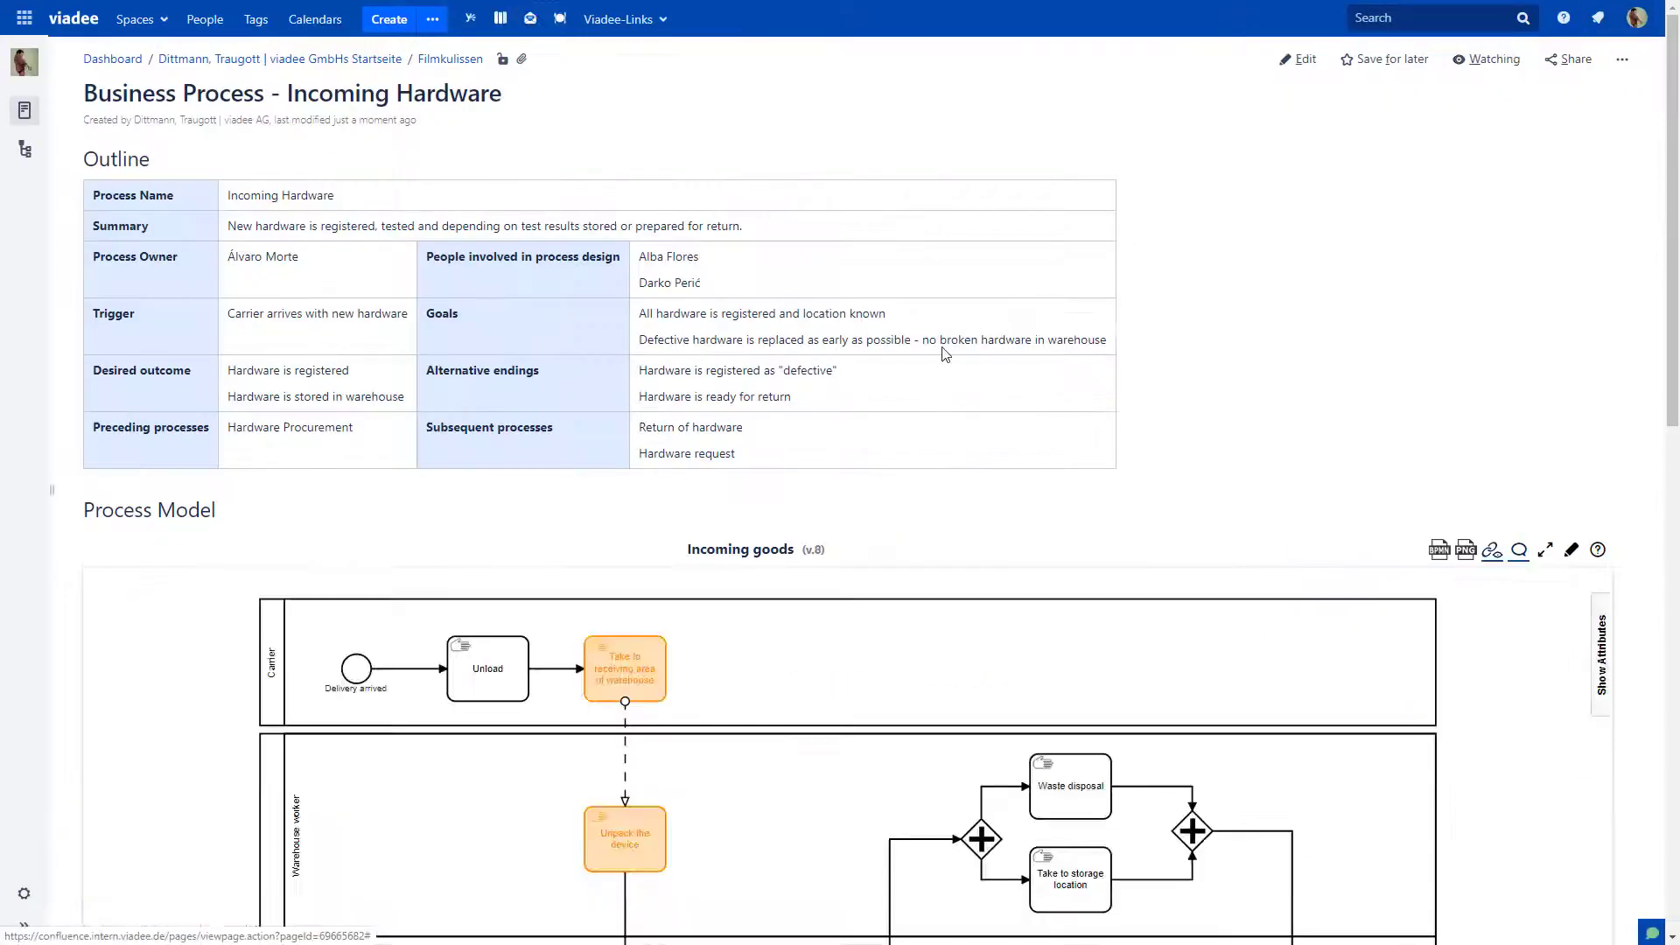
pyautogui.scroll(-7, 873, 379)
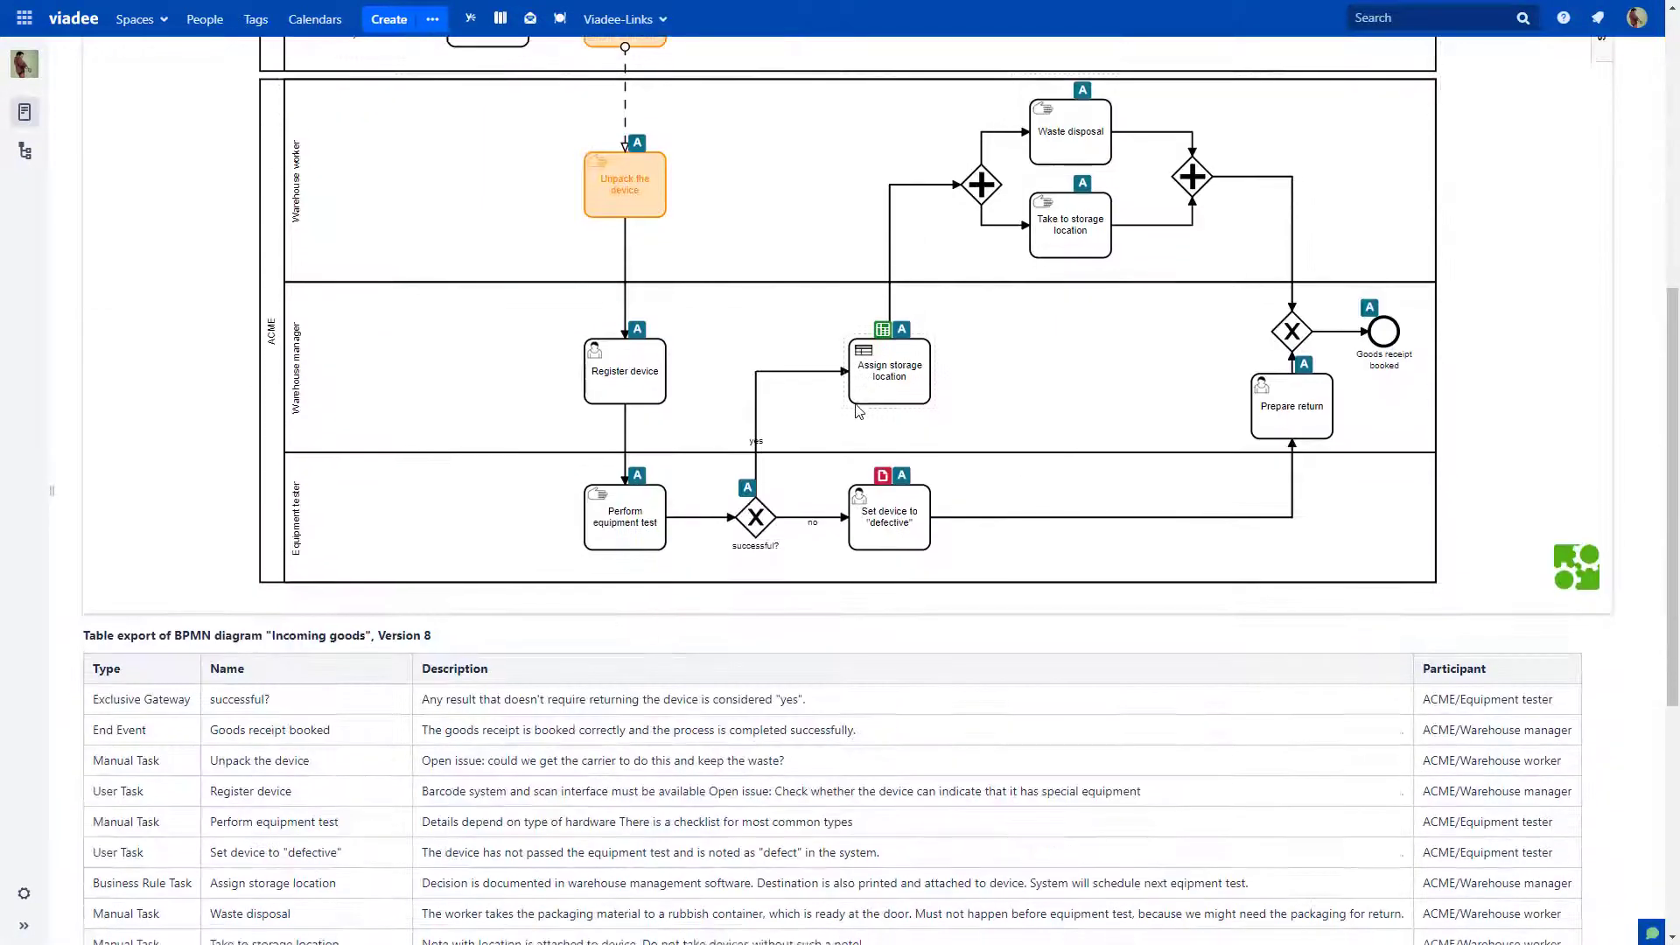
pyautogui.scroll(-4, 858, 411)
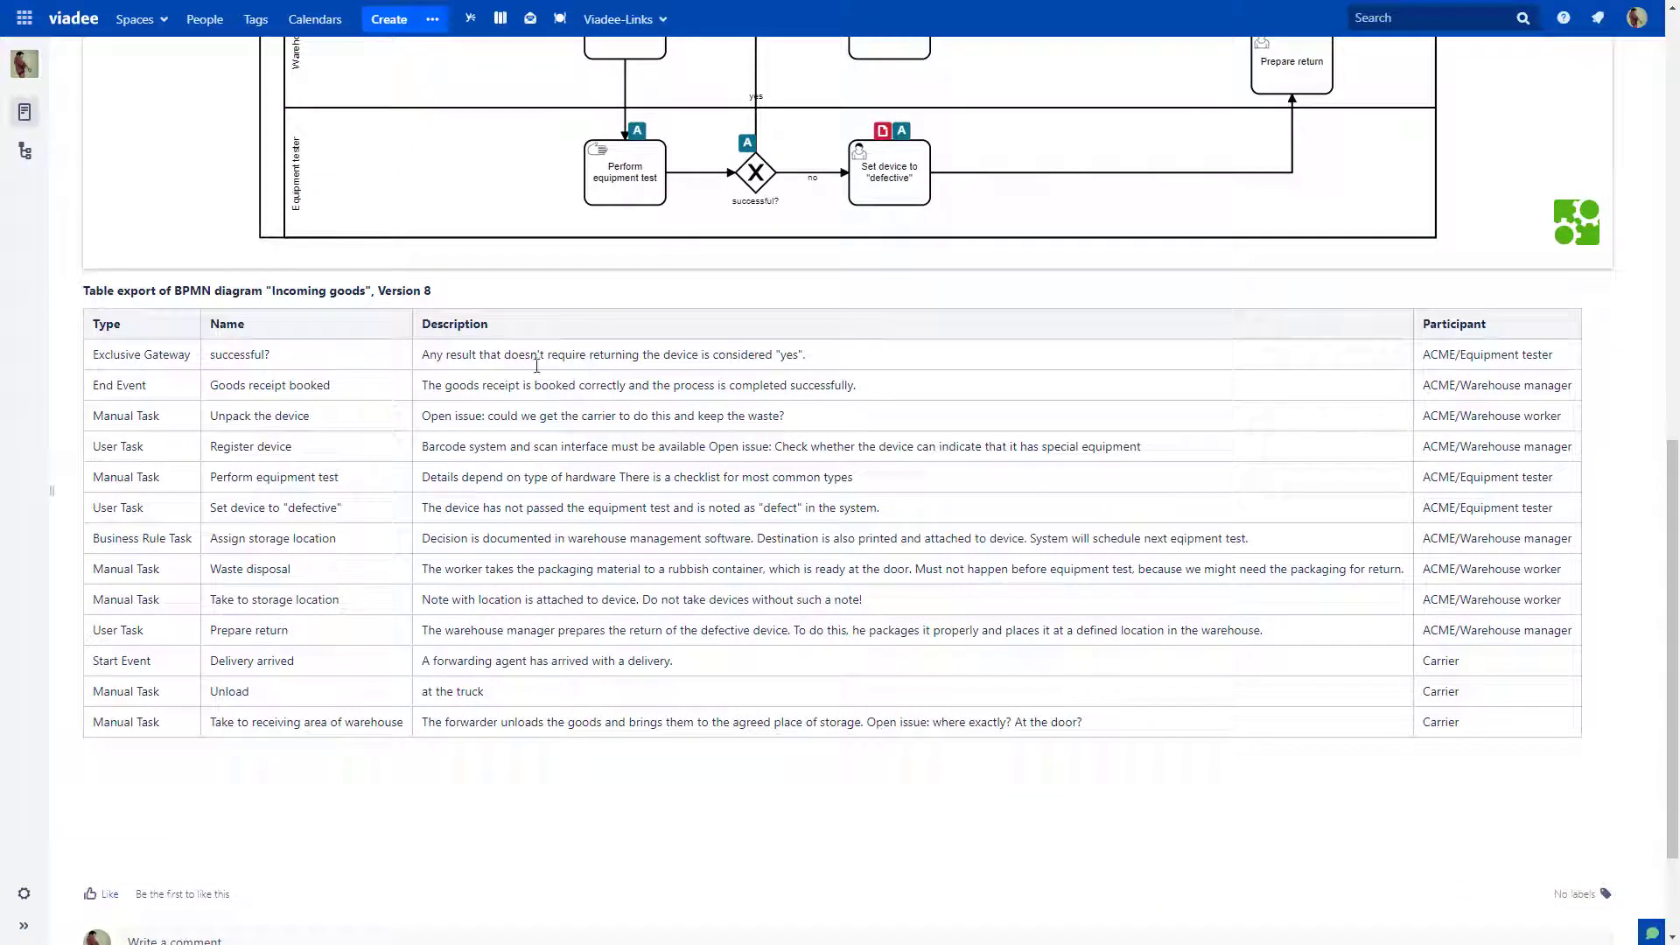
pyautogui.moveTo(431, 292); pyautogui.dragTo(262, 293)
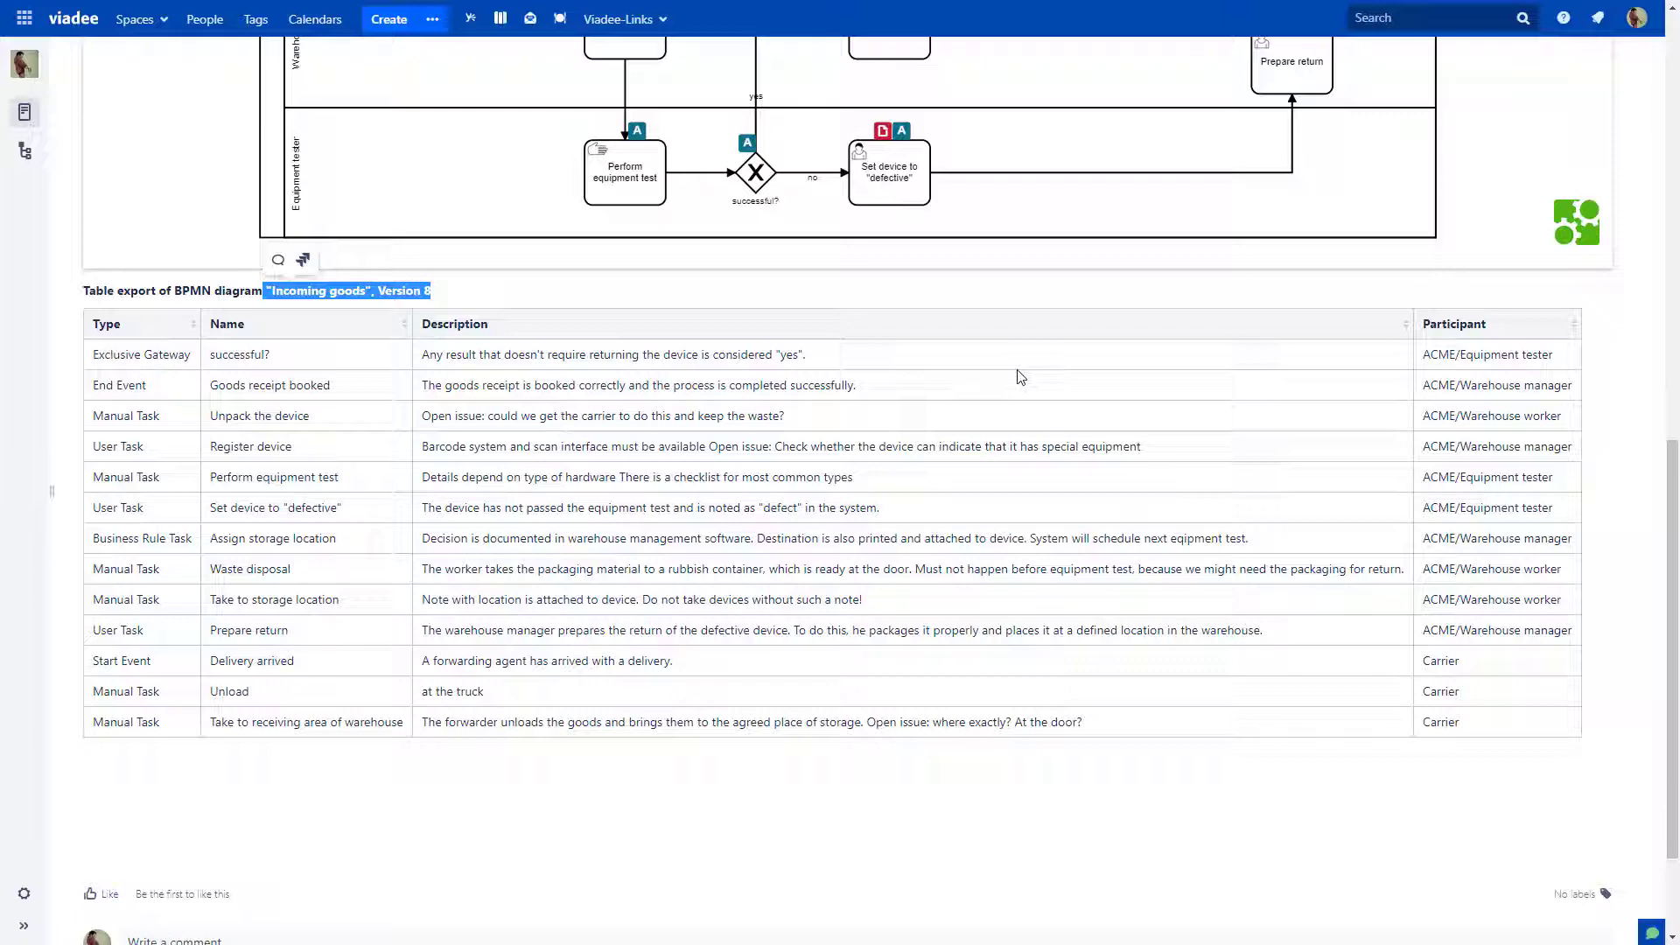
pyautogui.scroll(7, 1021, 376)
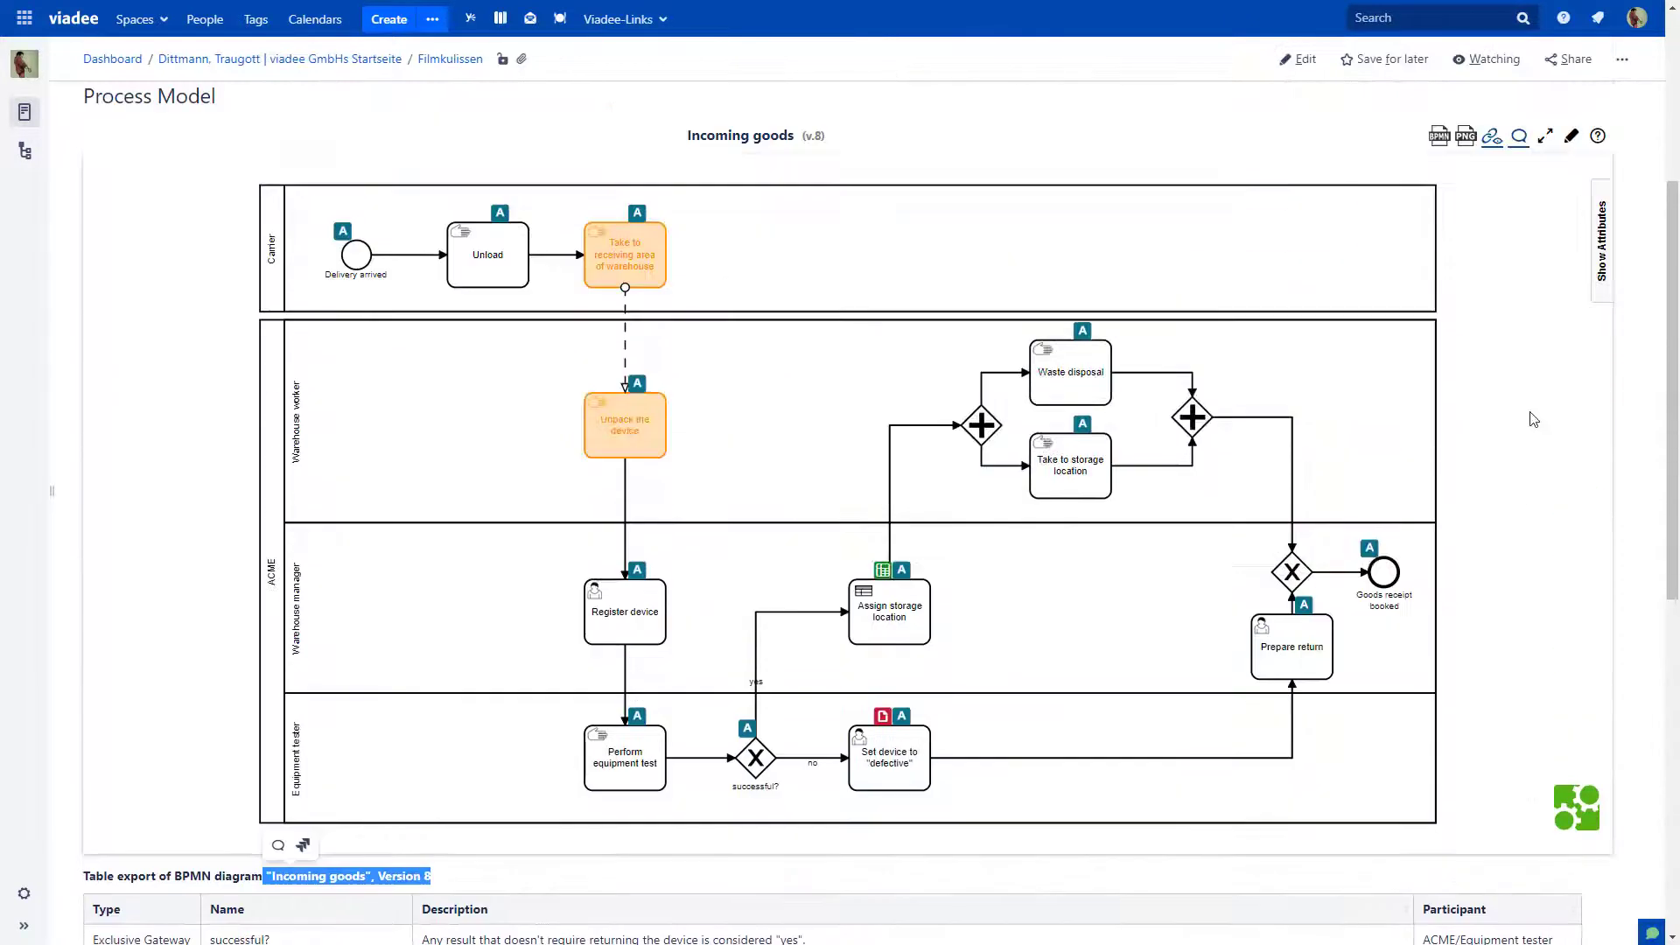
pyautogui.click(1623, 59)
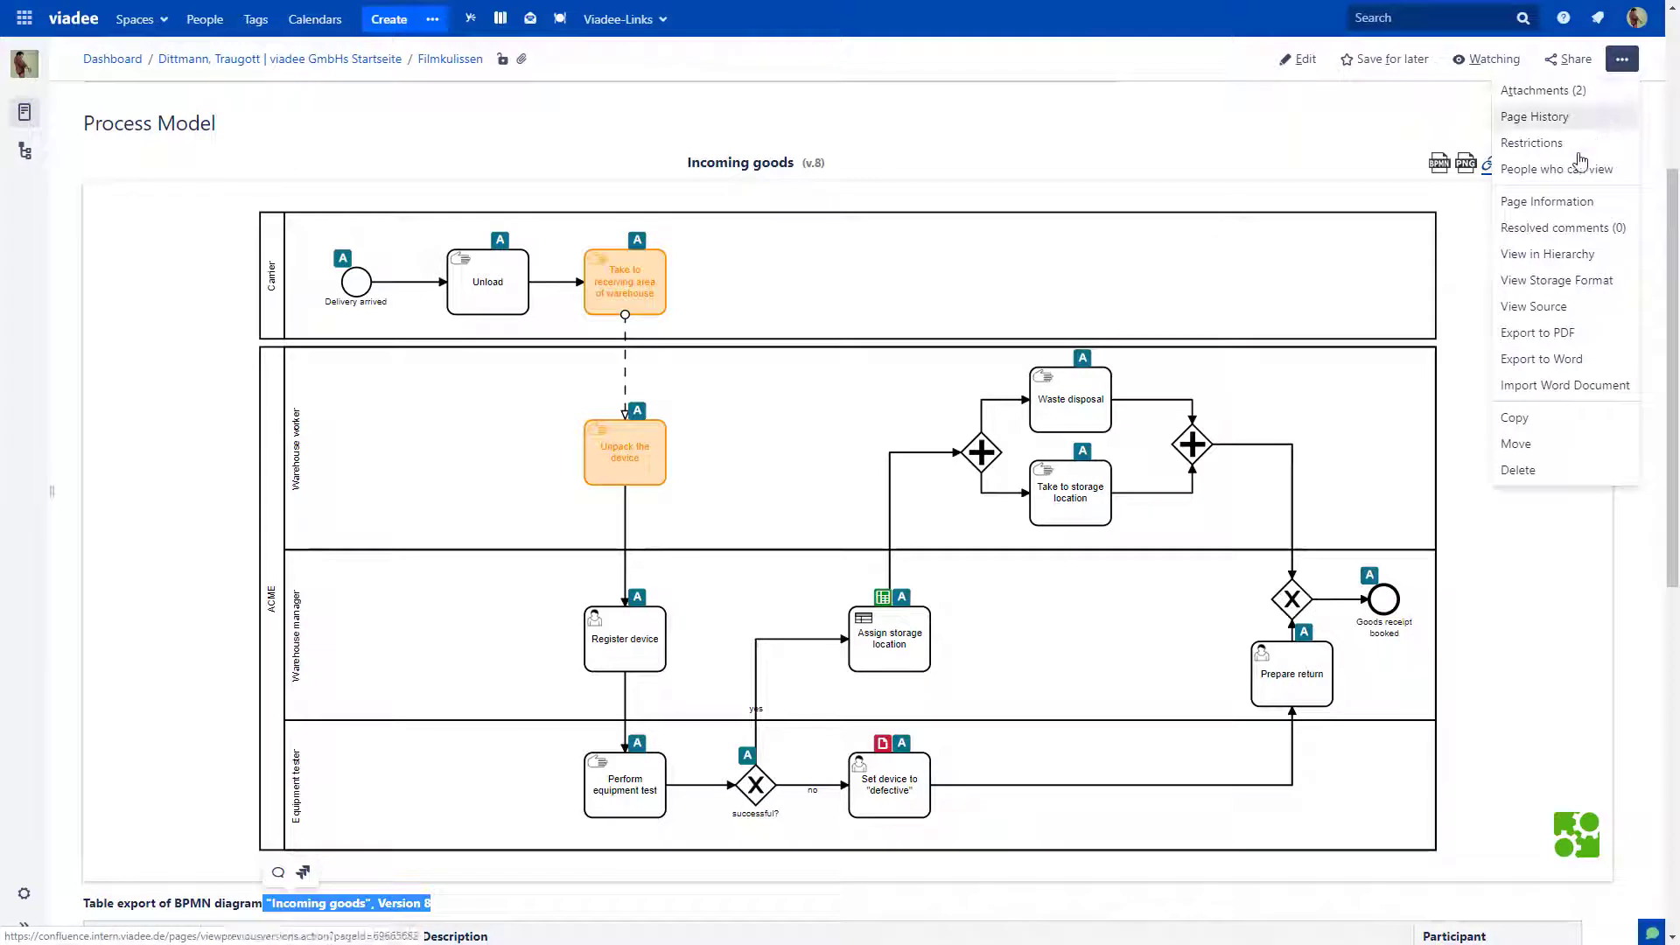
pyautogui.click(1521, 337)
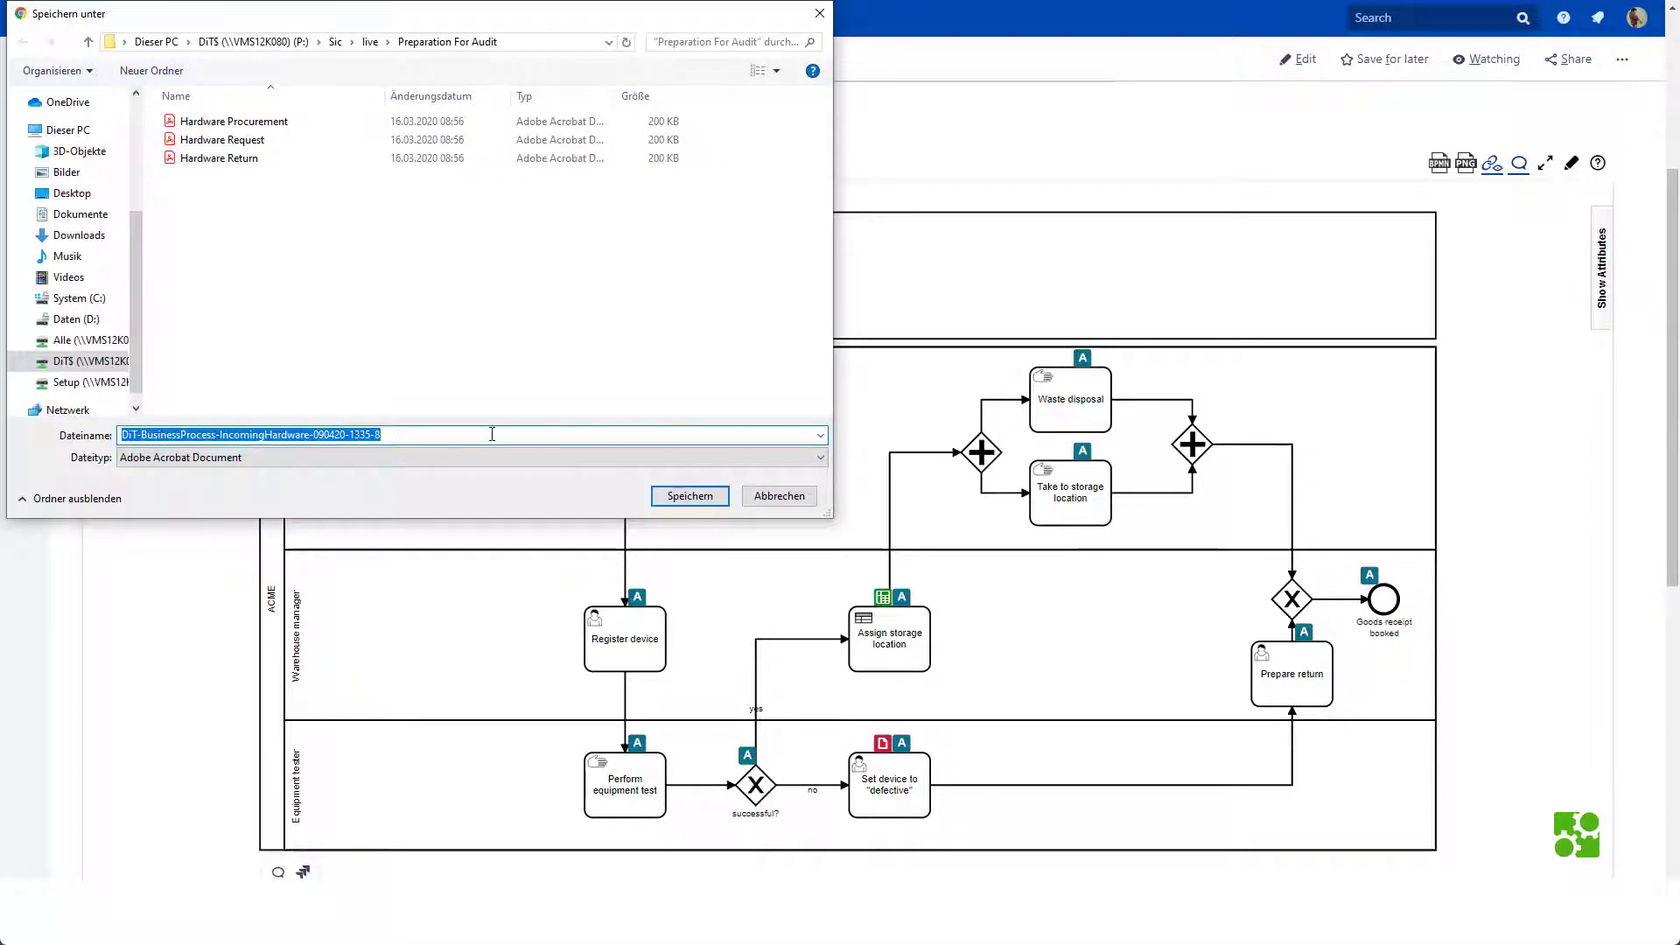
pyautogui.click(688, 496)
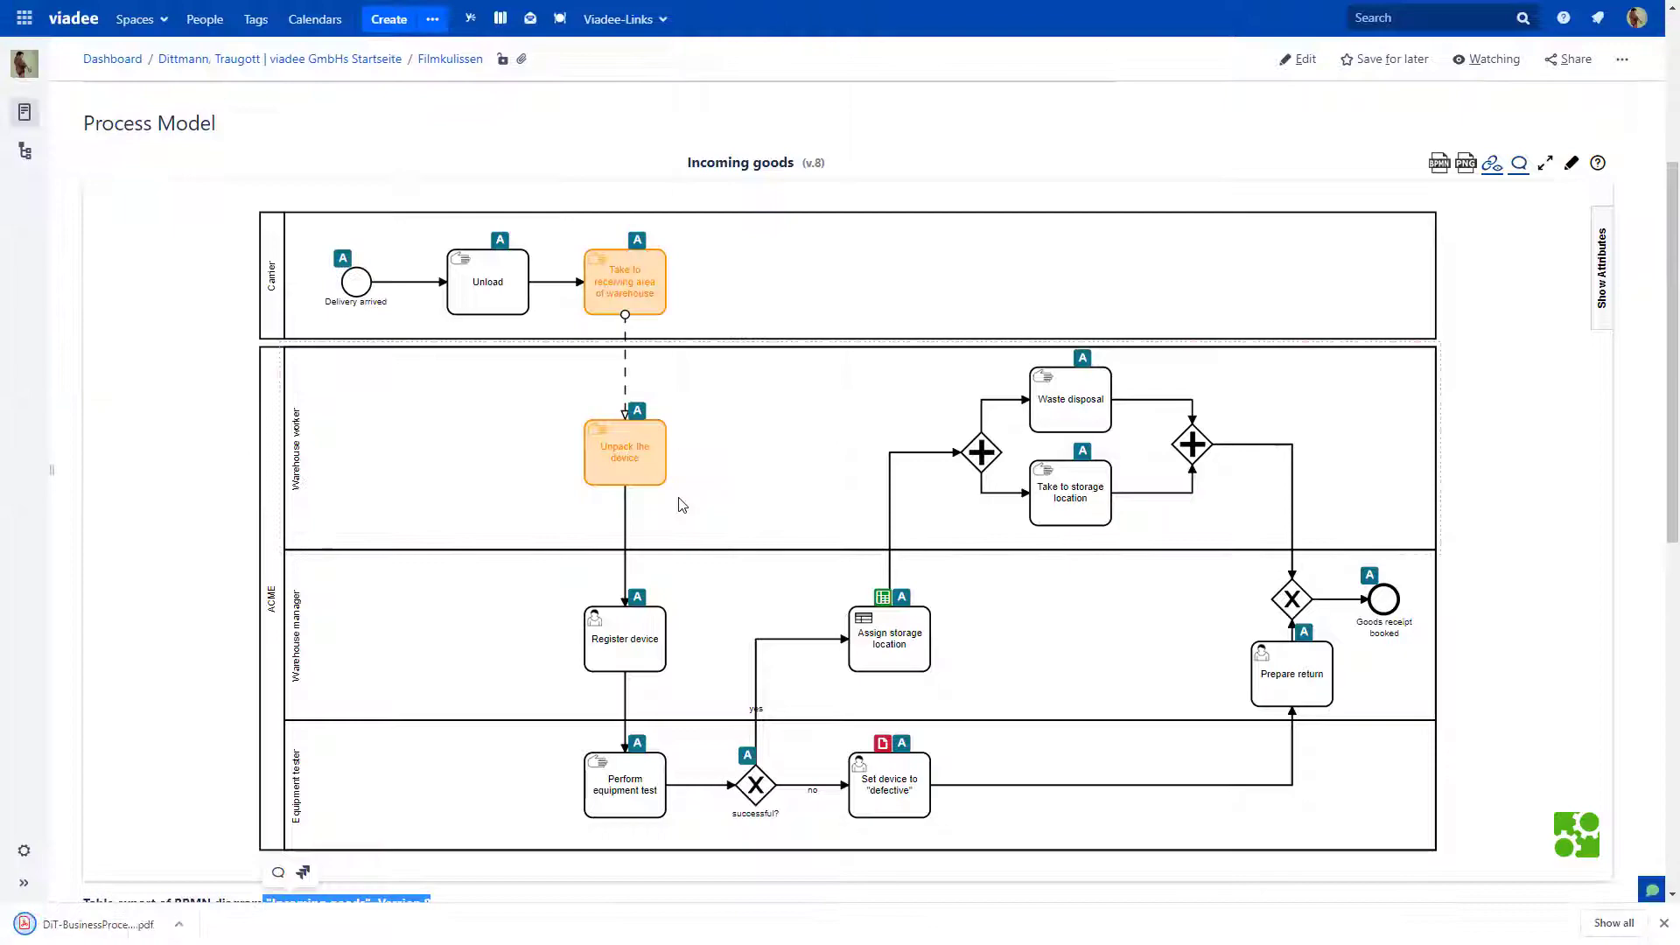
# - Open the downloaded PDF and scroll to page 2 to check the element table
pyautogui.click(180, 924)
pyautogui.click(245, 787)
pyautogui.scroll(-7, 752, 676)
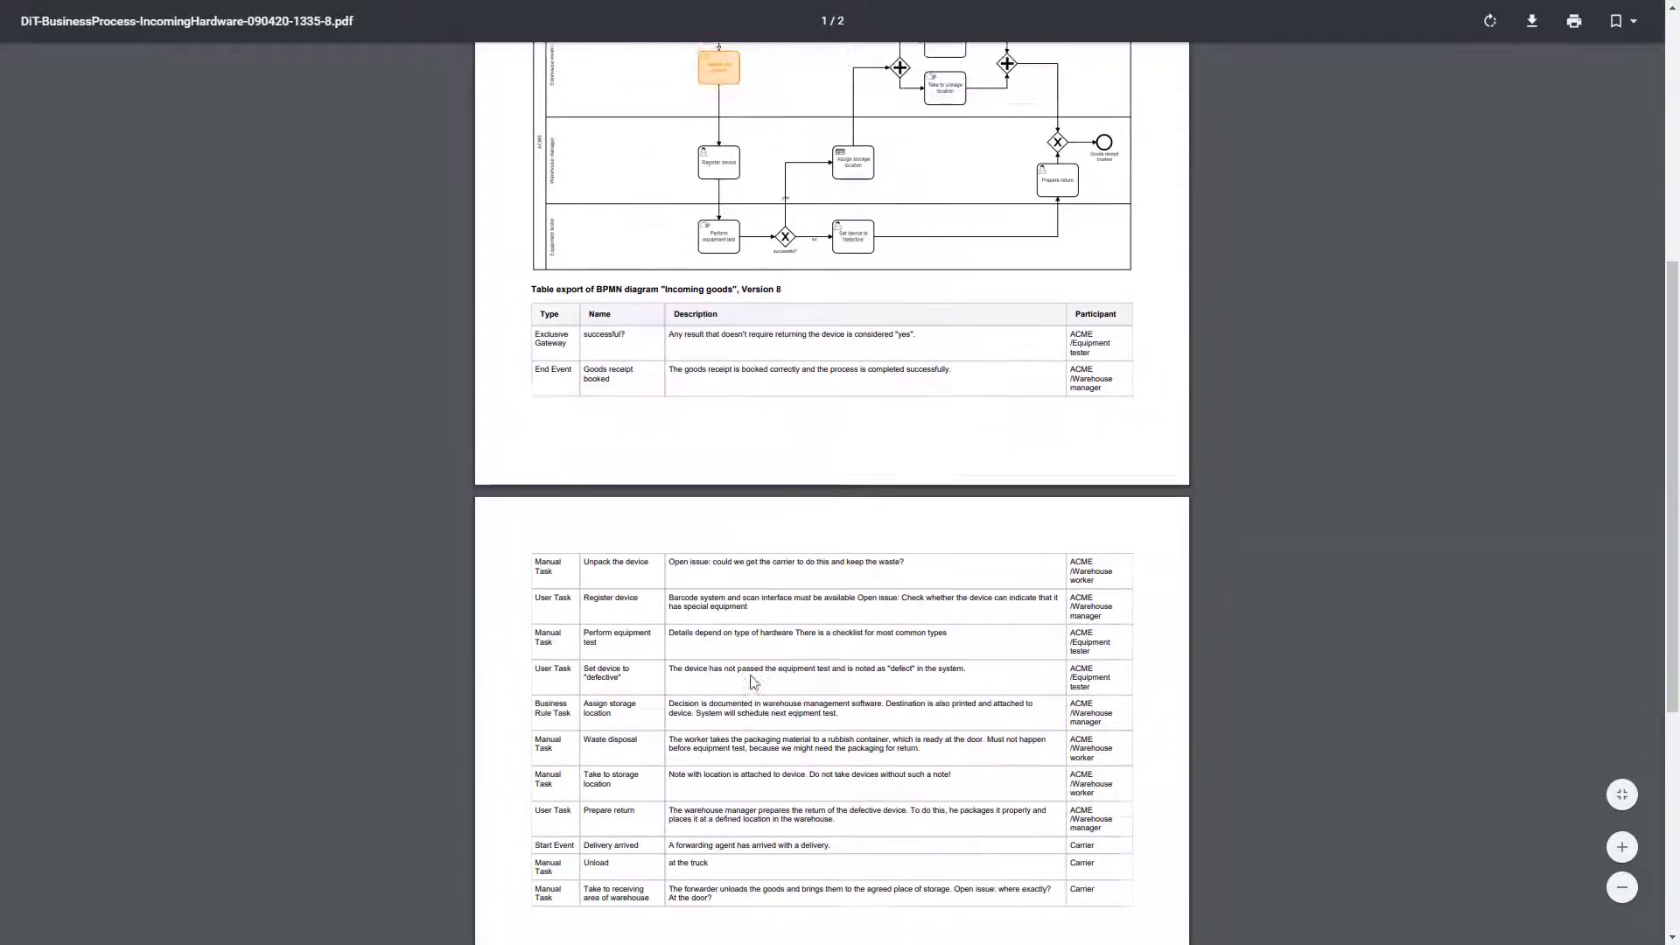